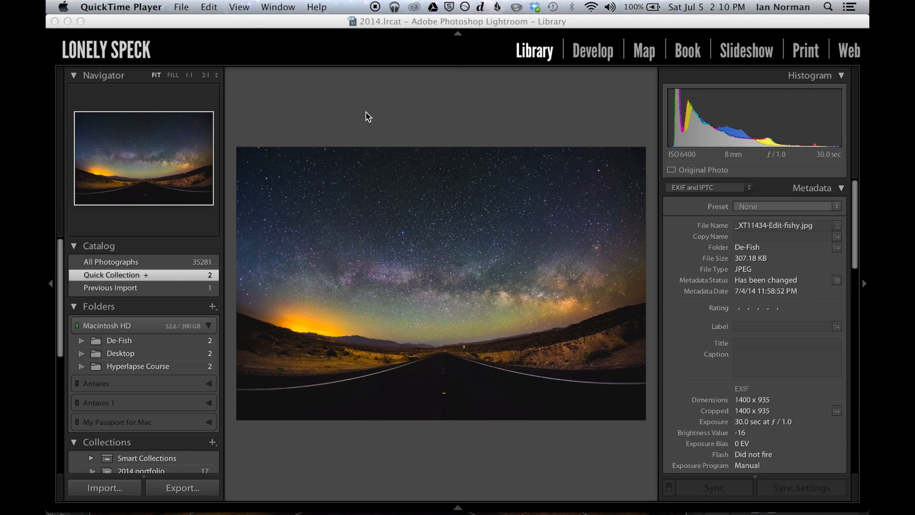
# Search the system for "adobe le" and open Adobe Lens Profile Downloader.
pyautogui.click(828, 12)
pyautogui.write('adobe le')
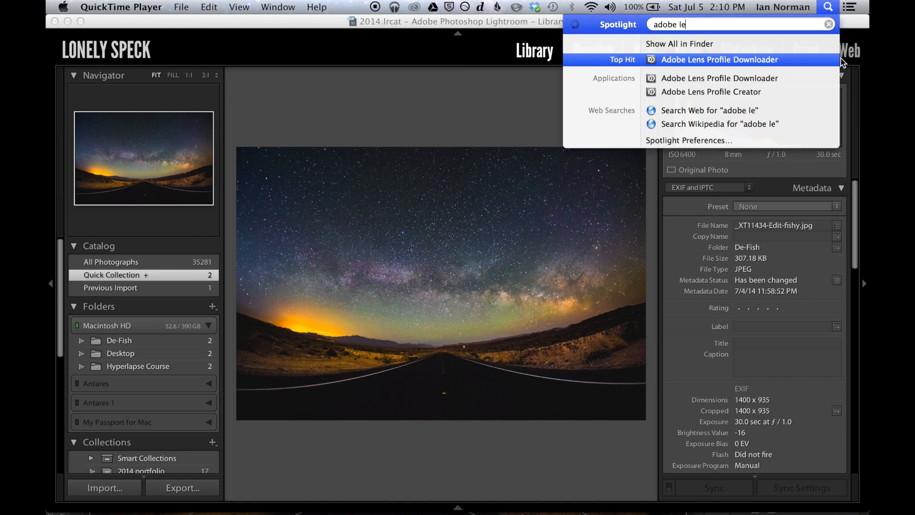
pyautogui.click(752, 59)
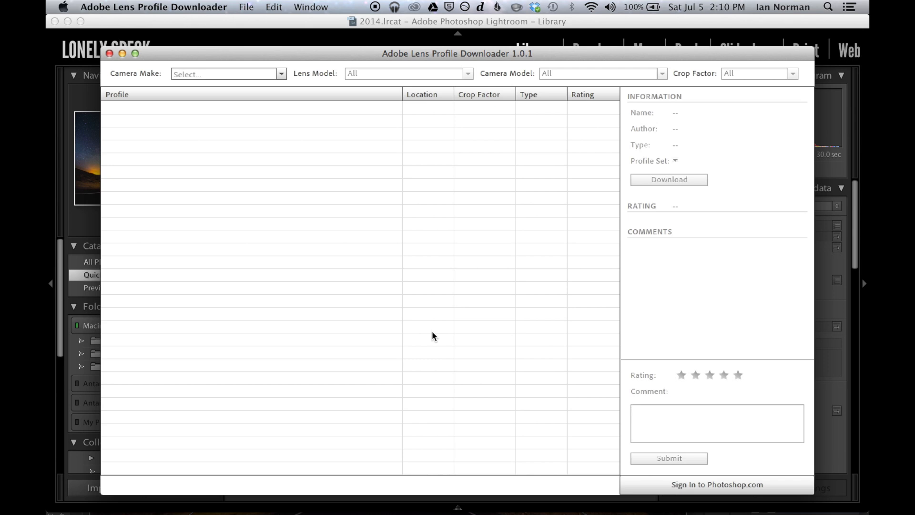
# Filter the lens profiles by camera make Canon and lens model 8mm.
pyautogui.click(282, 73)
pyautogui.click(274, 86)
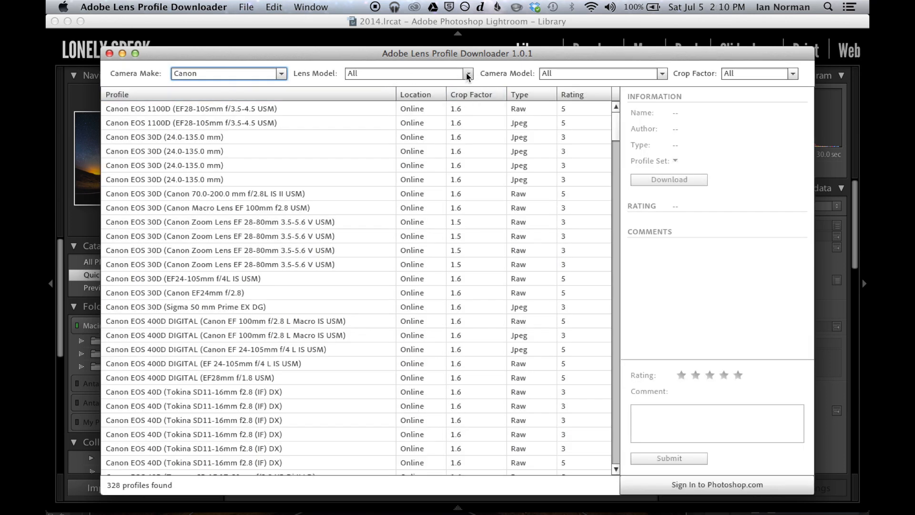
pyautogui.click(469, 74)
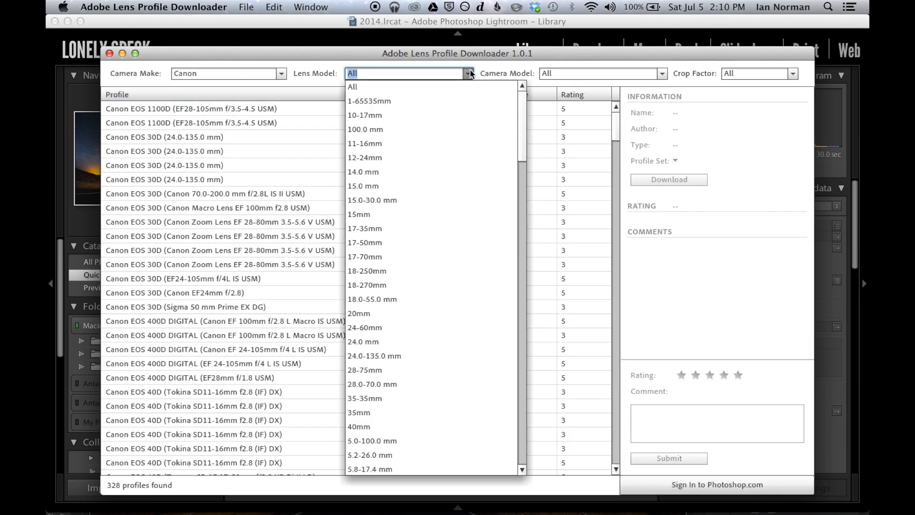
pyautogui.scroll(-8, 413, 305)
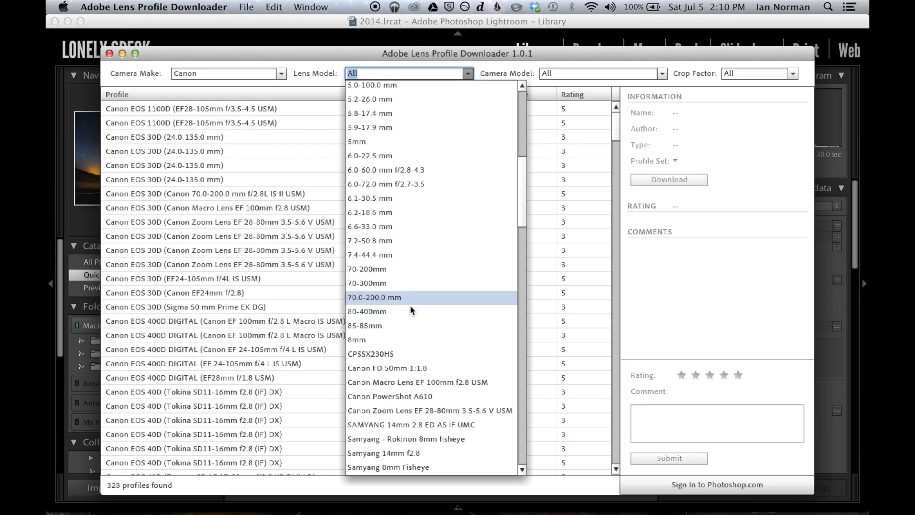
pyautogui.click(395, 339)
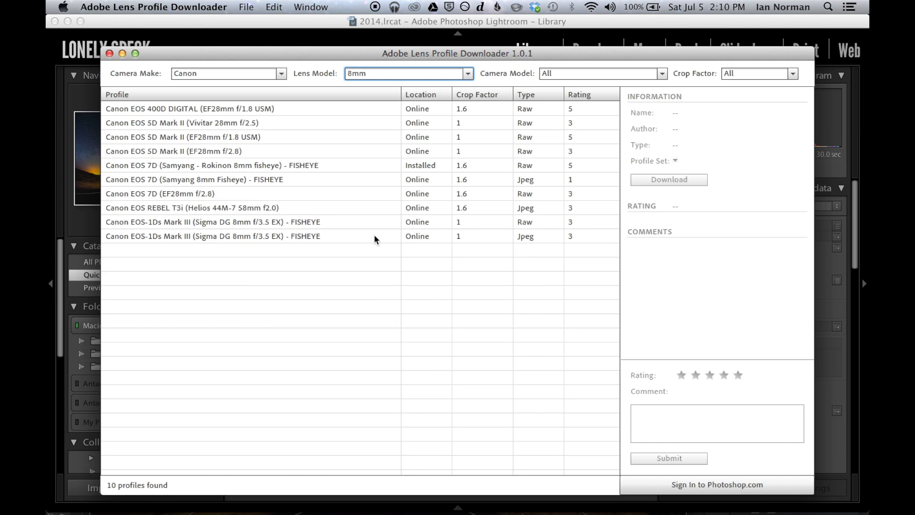
# Select the Raw fisheye profile for the Canon EOS 7D (Samyang - Rokinon 8mm fisheye) and check its information and download option.
pyautogui.click(312, 165)
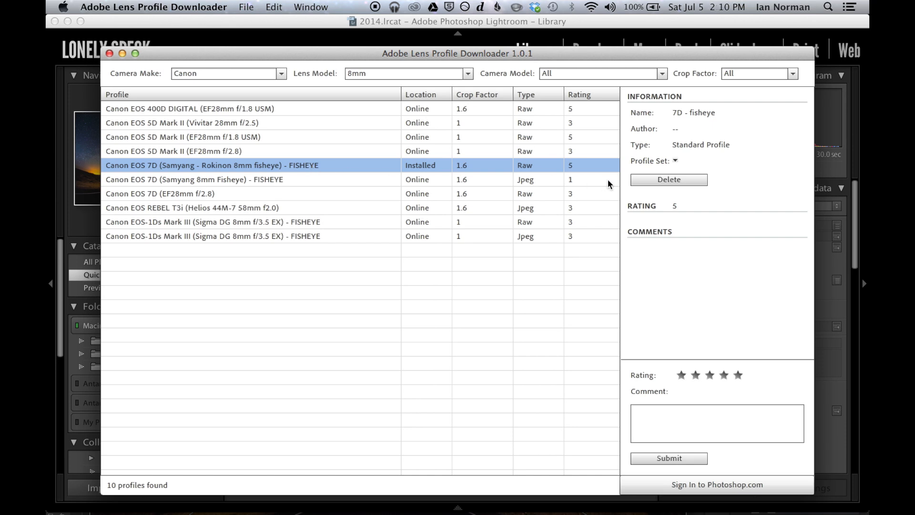
pyautogui.click(609, 184)
pyautogui.click(669, 181)
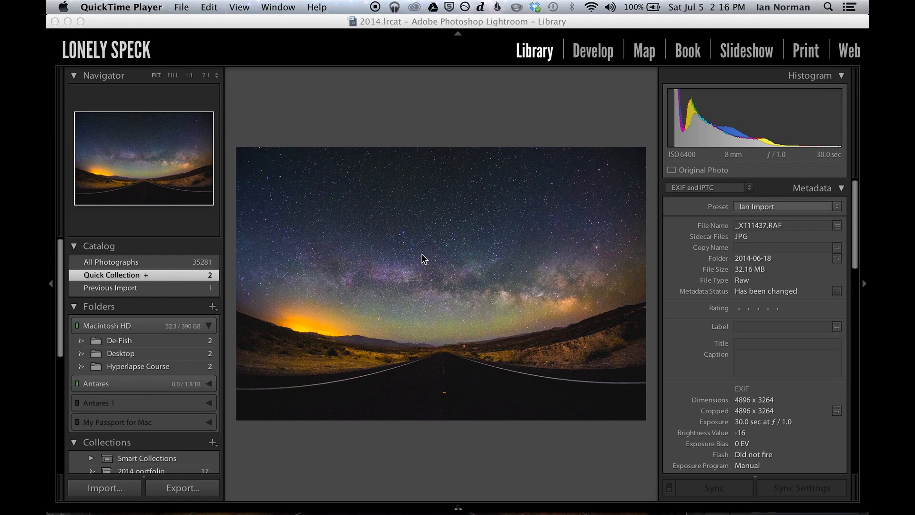
# In Lightroom's Develop module, enable profile corrections for the Milky Way photo with make Canon and model Samyang - Rokinon 8mm fisheye.
pyautogui.click(602, 49)
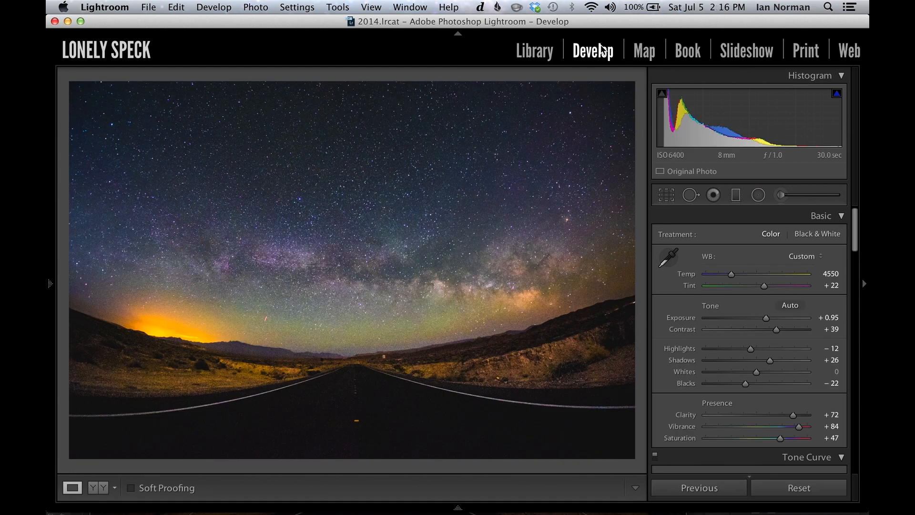
pyautogui.scroll(-15, 708, 405)
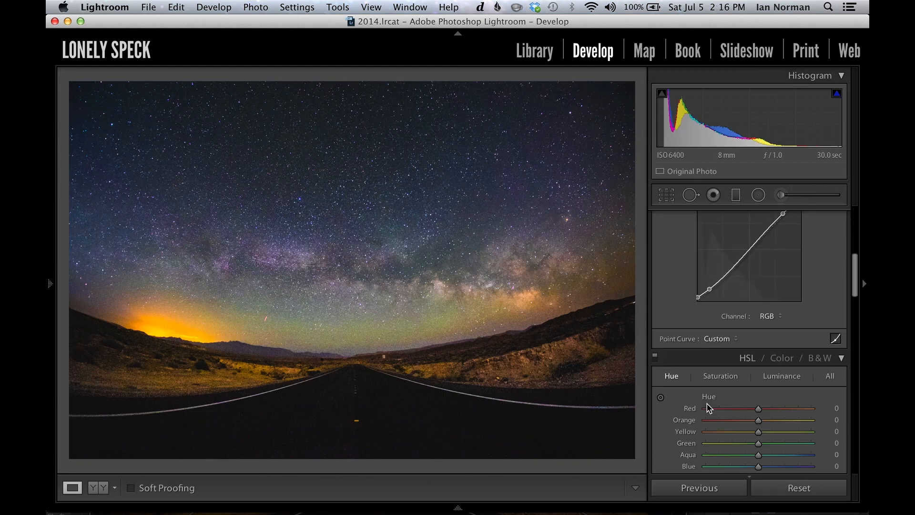
pyautogui.scroll(2, 708, 409)
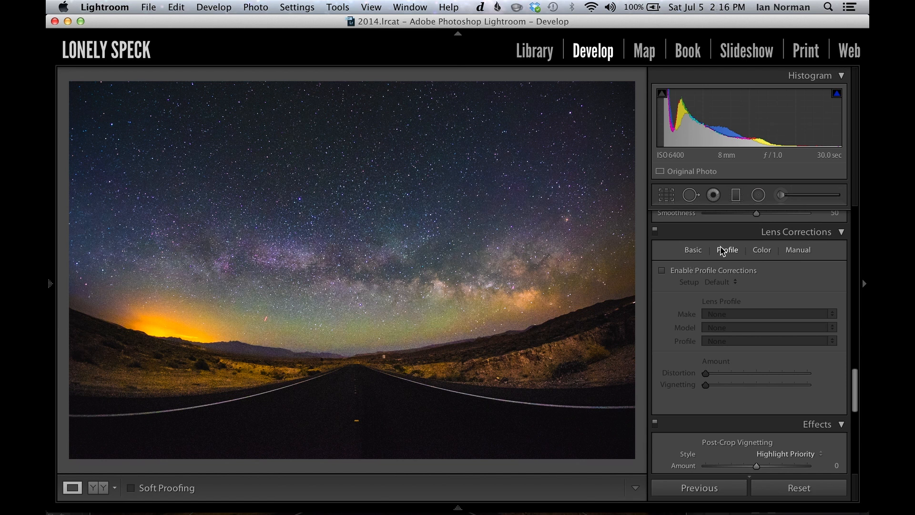
pyautogui.click(662, 270)
pyautogui.click(720, 315)
pyautogui.click(720, 327)
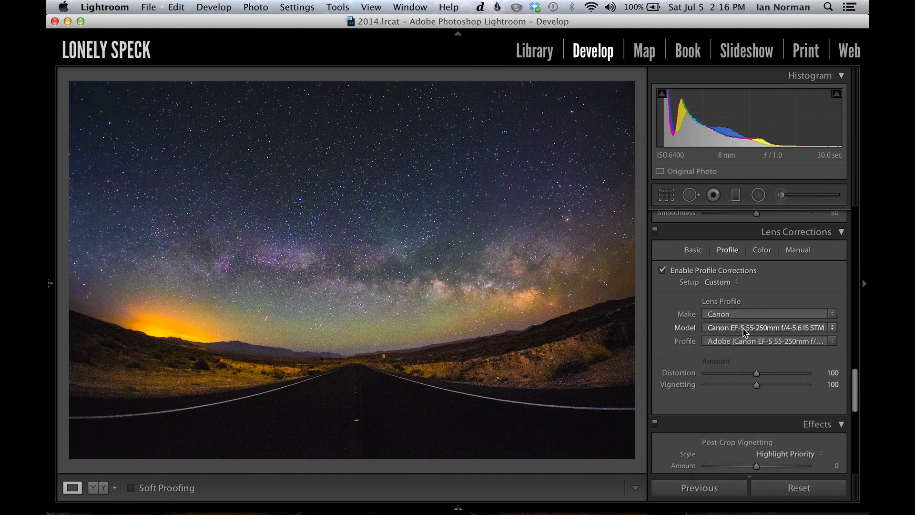
pyautogui.click(719, 327)
pyautogui.click(763, 434)
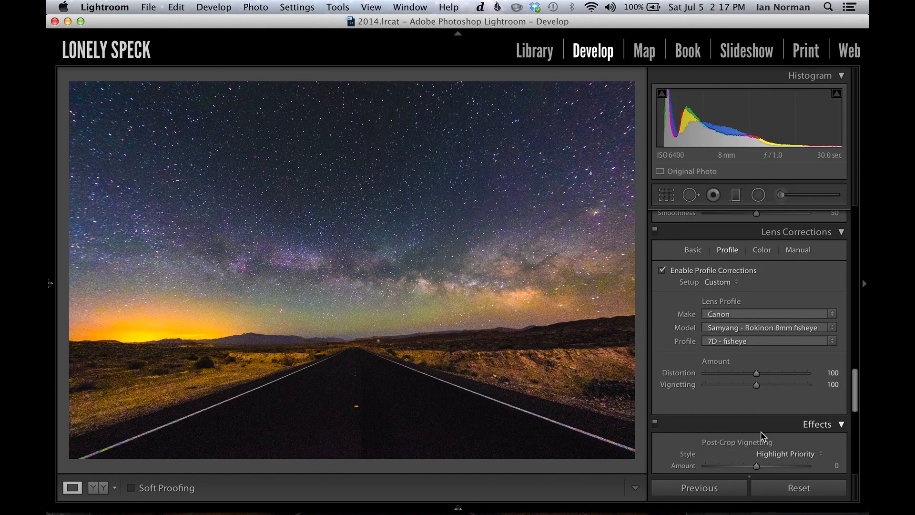
# Straighten the Milky Way road photo by rotating the crop to an angle of 1.15 and apply it.
pyautogui.press('r')
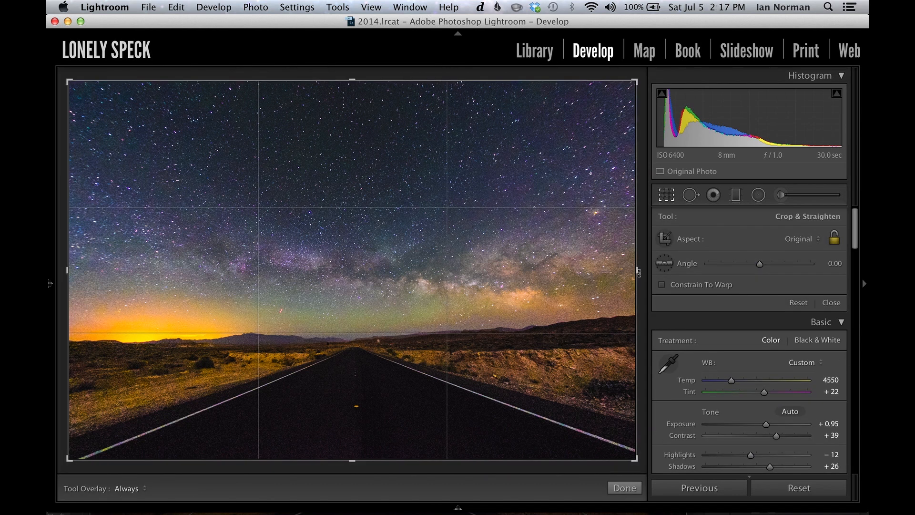
pyautogui.moveTo(639, 277); pyautogui.dragTo(640, 279)
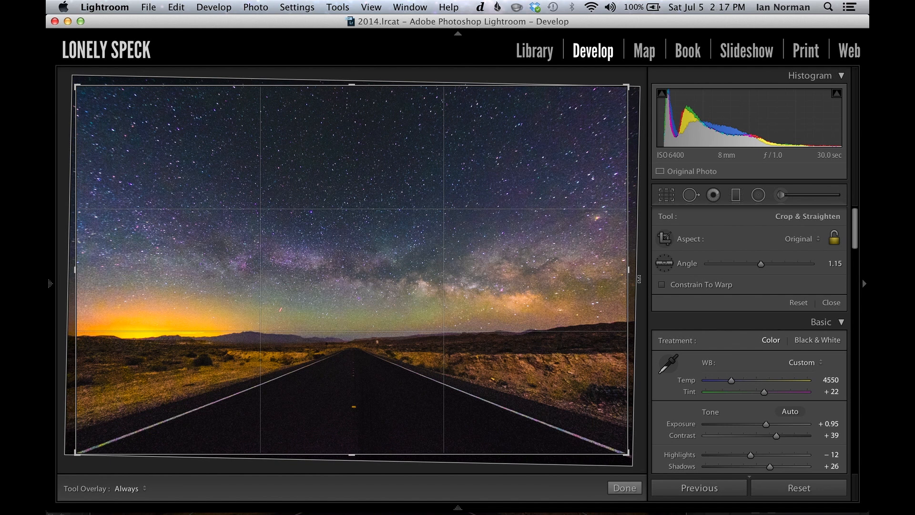
pyautogui.press('Return')
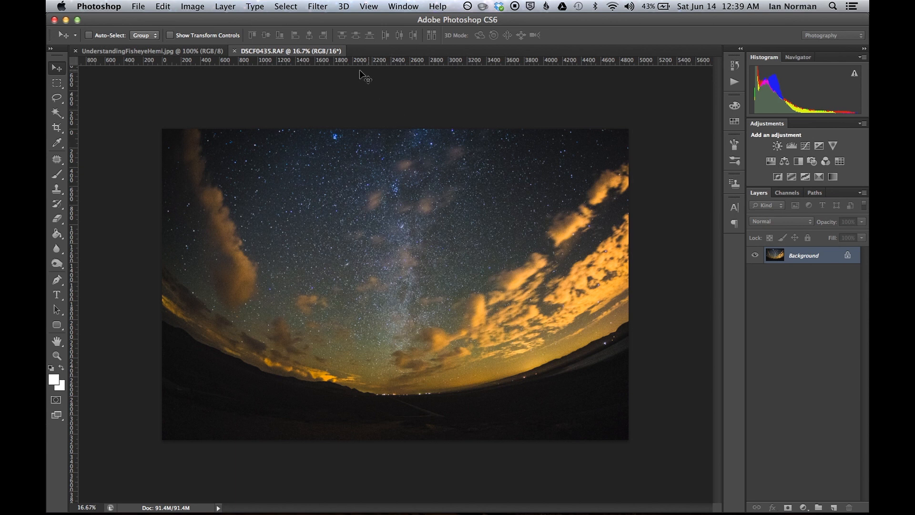
# In Photoshop, try the Fisheye-Hemi 2 (Full Frame) filter on DSCF0435.RAF and undo it.
pyautogui.click(316, 6)
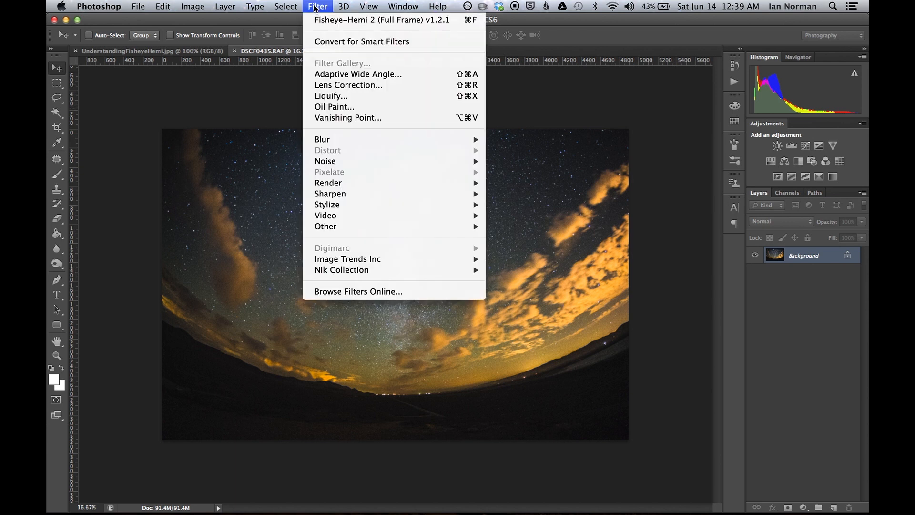
pyautogui.moveTo(410, 259)
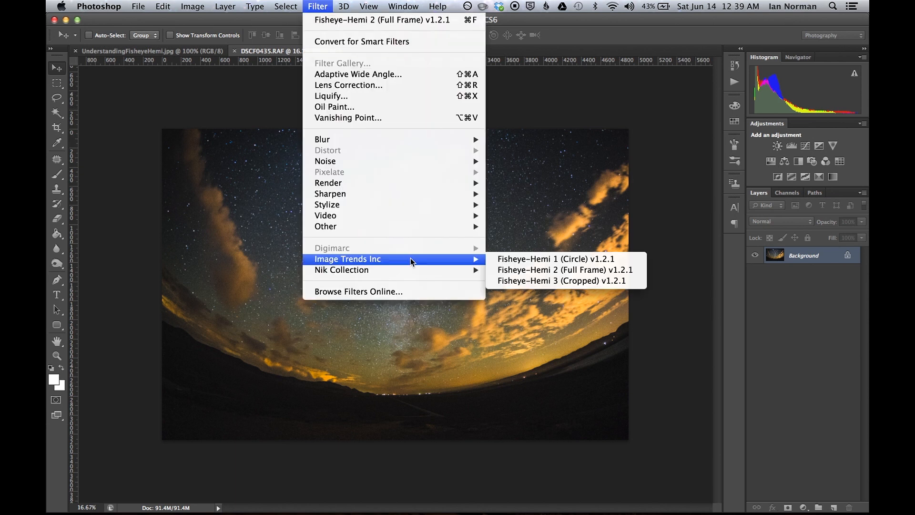
pyautogui.click(528, 269)
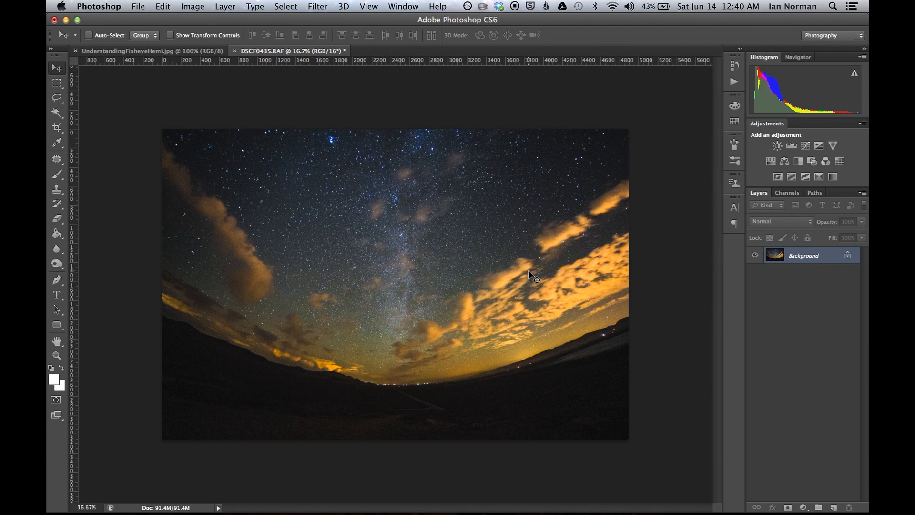
pyautogui.press('super+z')
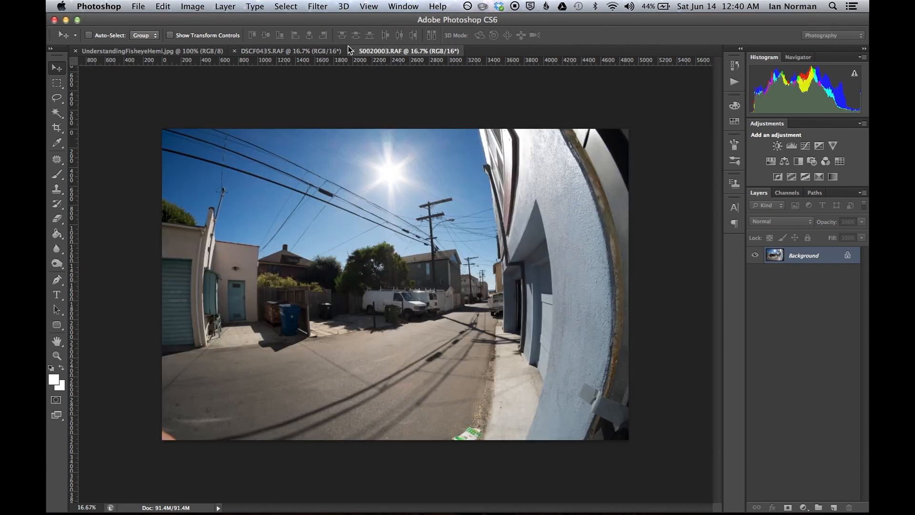
# Apply the Fisheye-Hemi 2 (Full Frame) filter to the alley photo S0020003.RAF.
pyautogui.click(313, 7)
pyautogui.moveTo(448, 258)
pyautogui.click(527, 278)
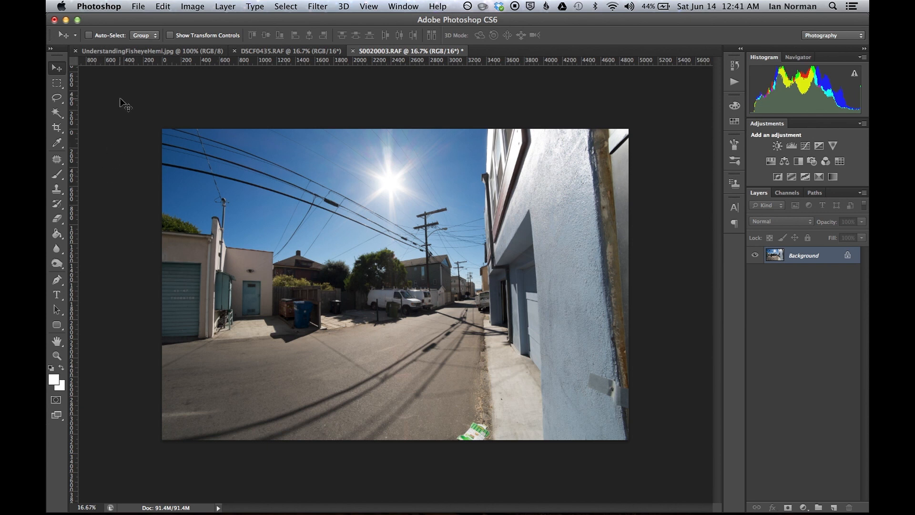
# Switch to the grid image UnderstandingFisheyeHemi.jpg and apply the Fisheye-Hemi 2 (Full Frame) filter to it.
pyautogui.click(135, 53)
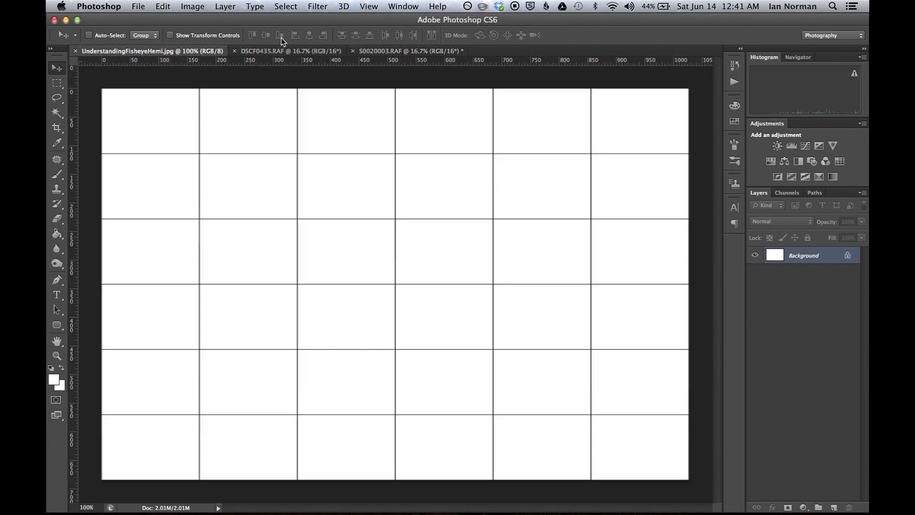
pyautogui.click(317, 7)
pyautogui.moveTo(348, 260)
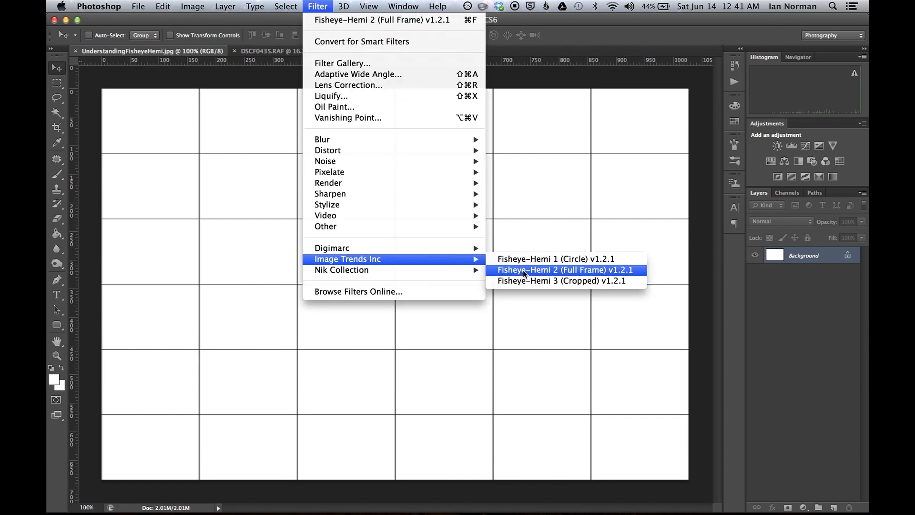
pyautogui.click(522, 270)
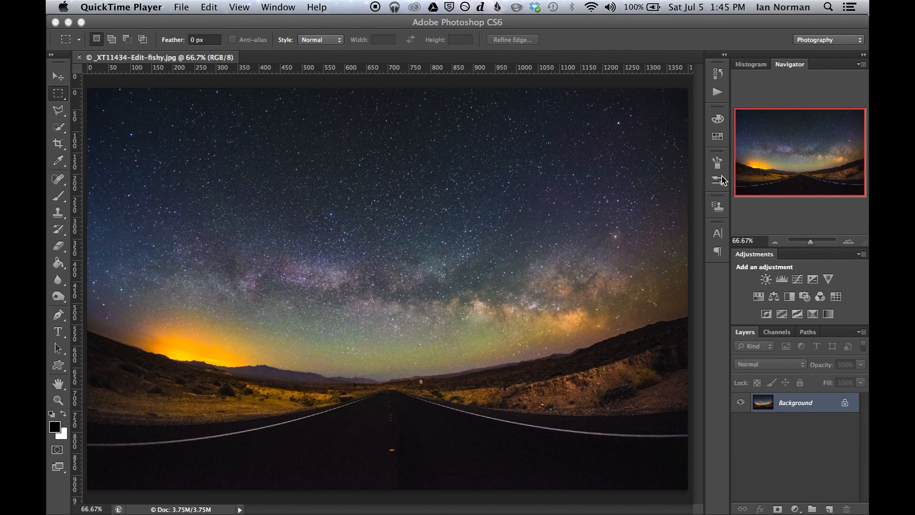
# Extend the canvas of _XT11434-Edit-fishy.jpg upward to 225 percent height, anchored at its bottom centre.
pyautogui.click(723, 181)
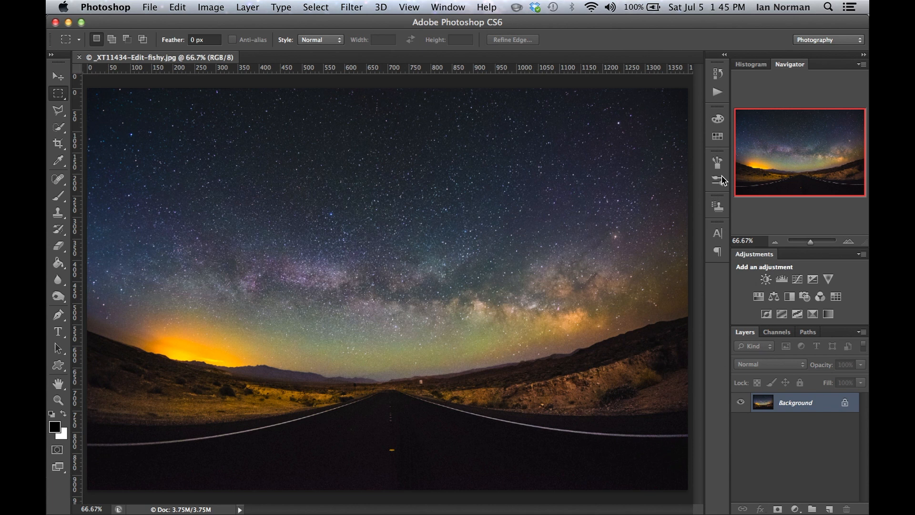
pyautogui.click(211, 7)
pyautogui.click(246, 133)
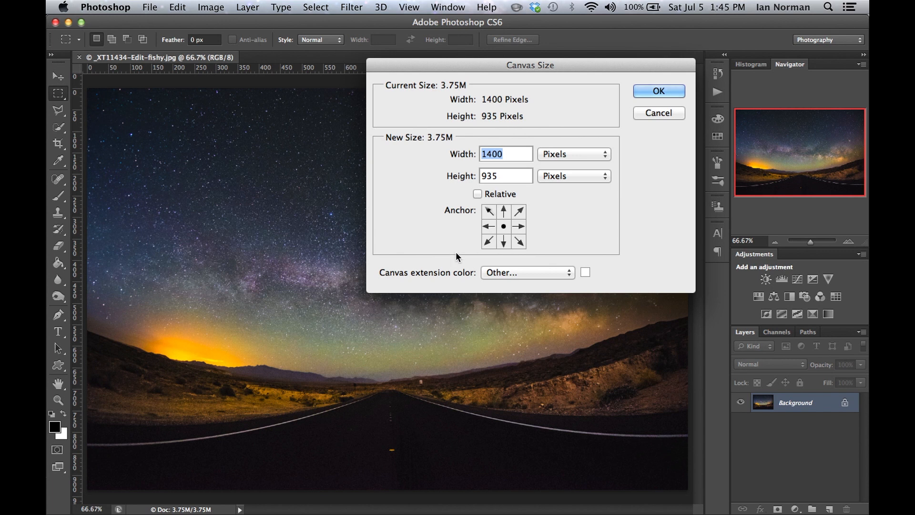
pyautogui.click(505, 244)
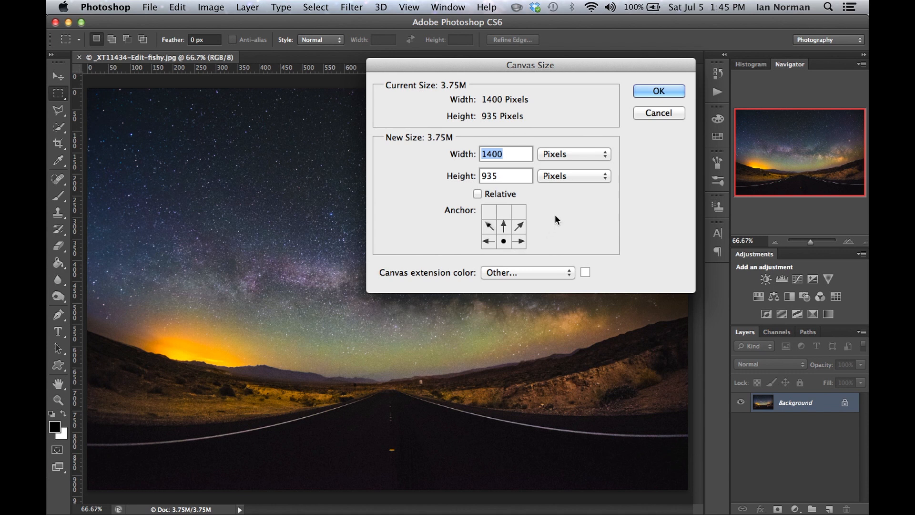
pyautogui.click(585, 171)
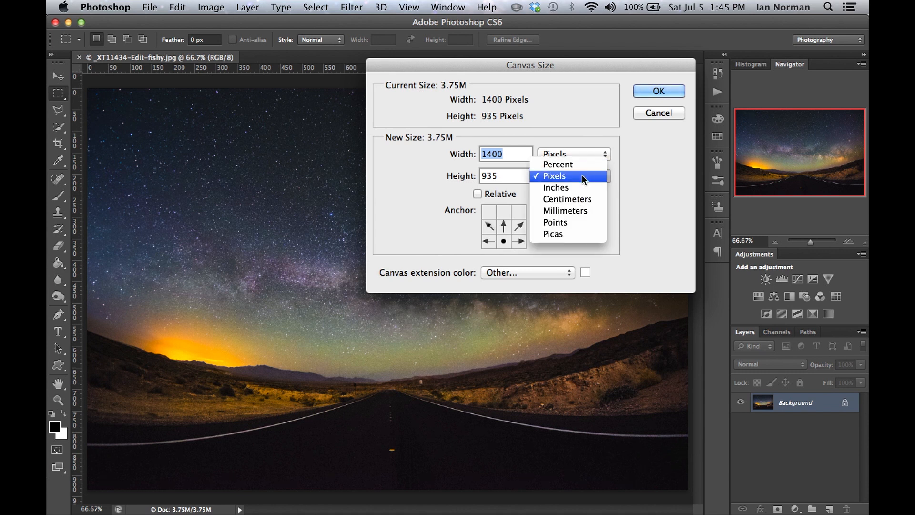
pyautogui.click(574, 164)
pyautogui.press('Tab')
pyautogui.write('225')
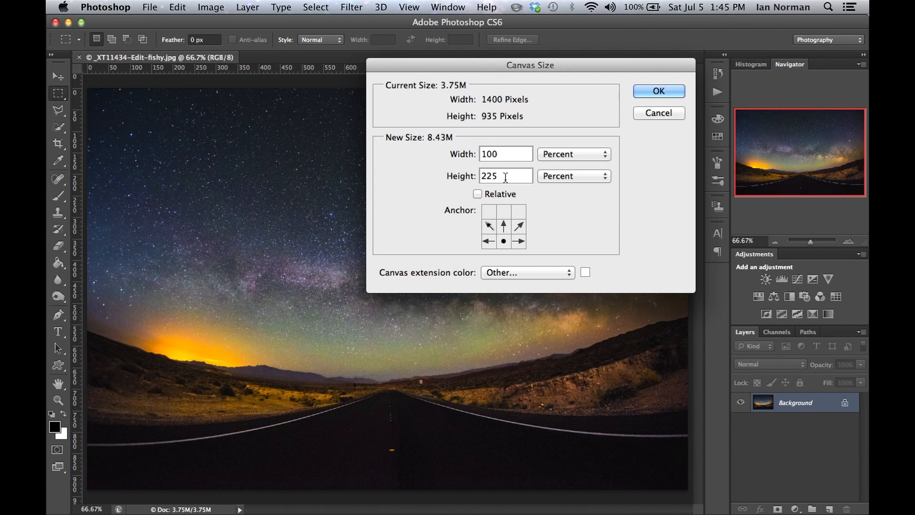
pyautogui.click(679, 89)
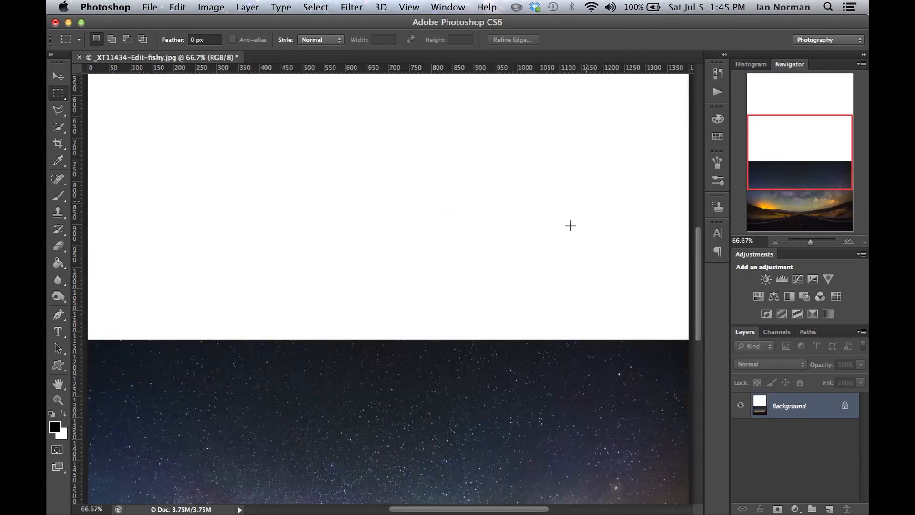
# Apply the Fisheye-Hemi 2 (Full Frame) filter to the Milky Way photo with the extended canvas.
pyautogui.press('super+minus')
pyautogui.press('super+minus')
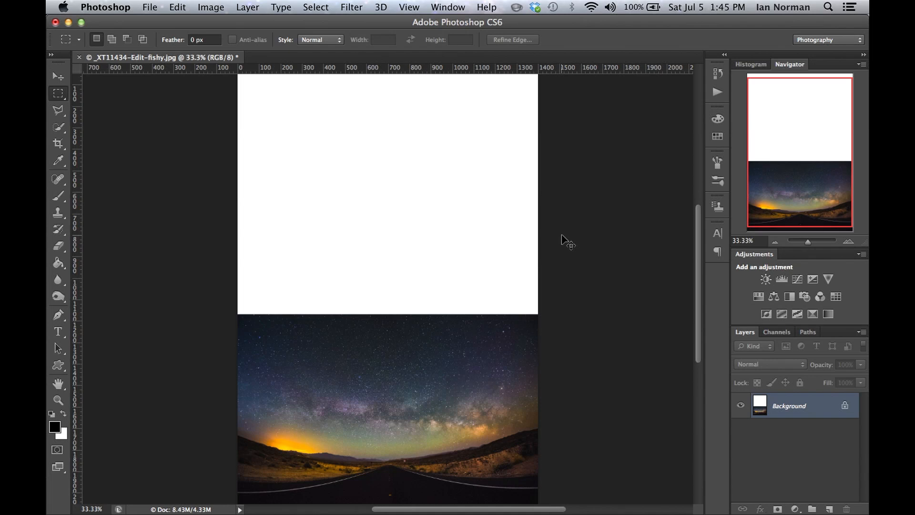
pyautogui.press('super+minus')
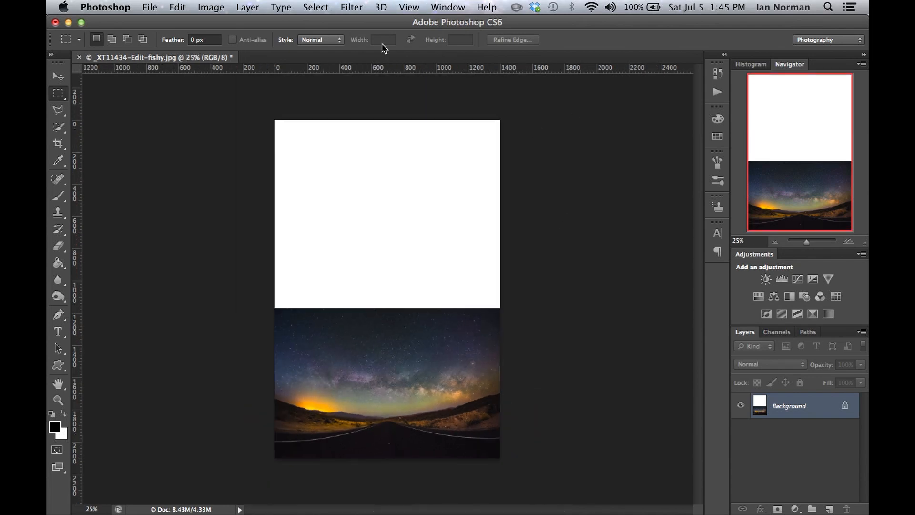
pyautogui.click(359, 8)
pyautogui.moveTo(420, 292)
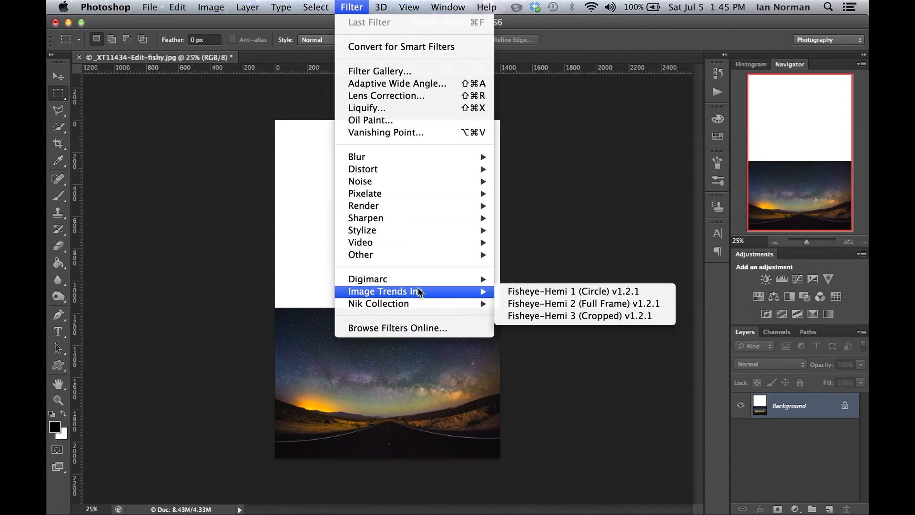
pyautogui.click(565, 303)
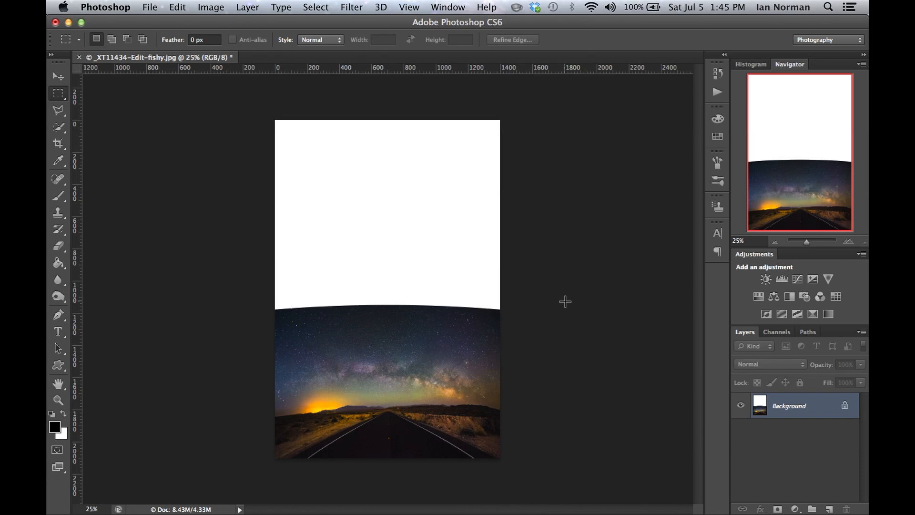
pyautogui.press('super+plus')
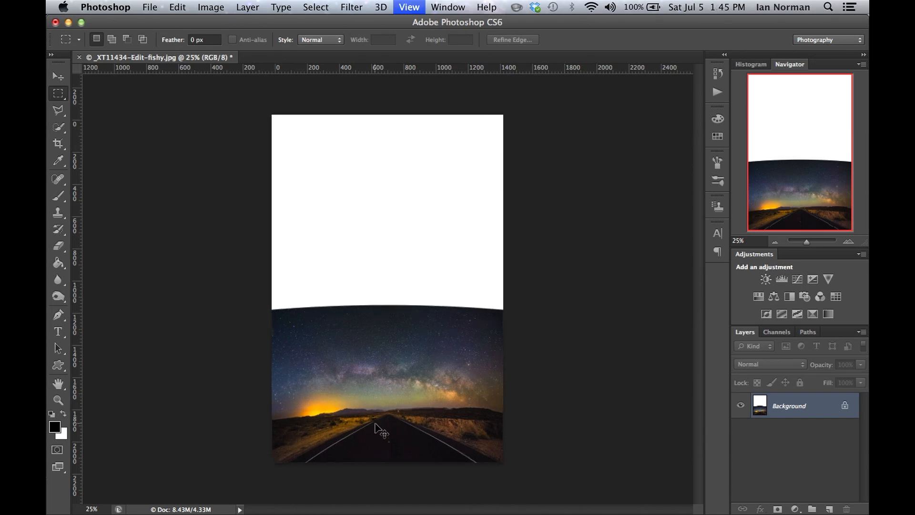
# Undo the Fisheye-Hemi filter on the Milky Way photo with the extended canvas.
pyautogui.press('super+plus')
pyautogui.scroll(-5, 376, 422)
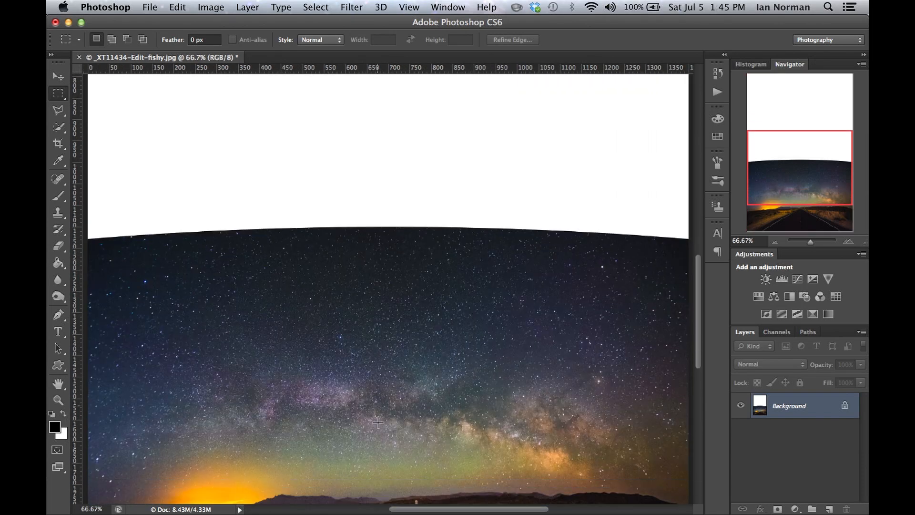
pyautogui.scroll(-5, 378, 422)
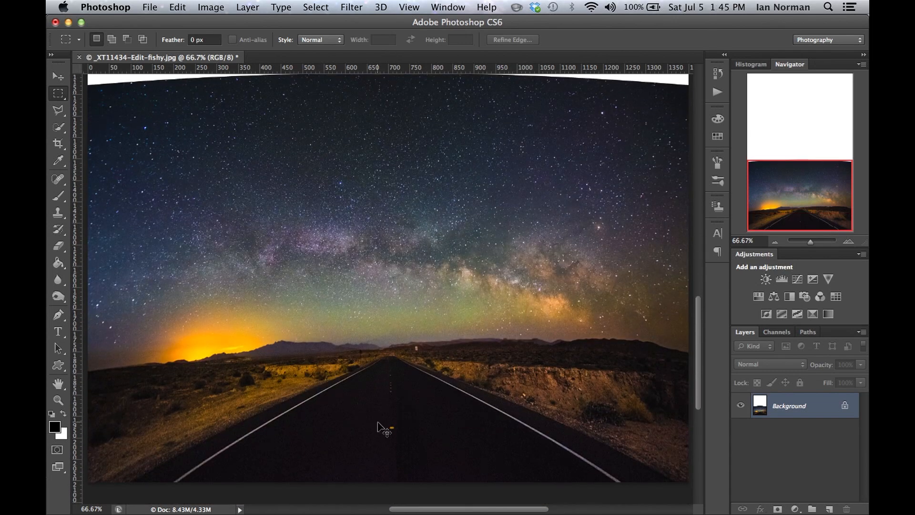
pyautogui.press('super+minus')
pyautogui.press('super+minus')
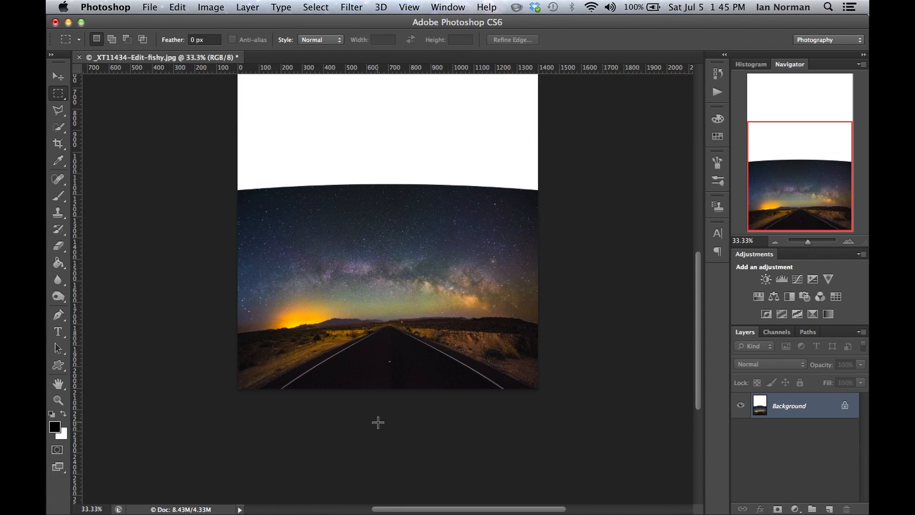
pyautogui.scroll(4, 482, 286)
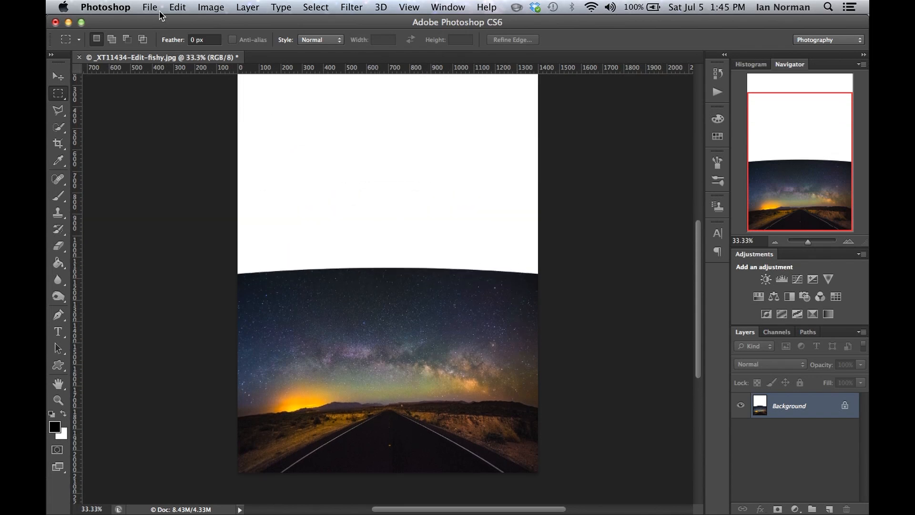
pyautogui.click(175, 7)
pyautogui.click(186, 24)
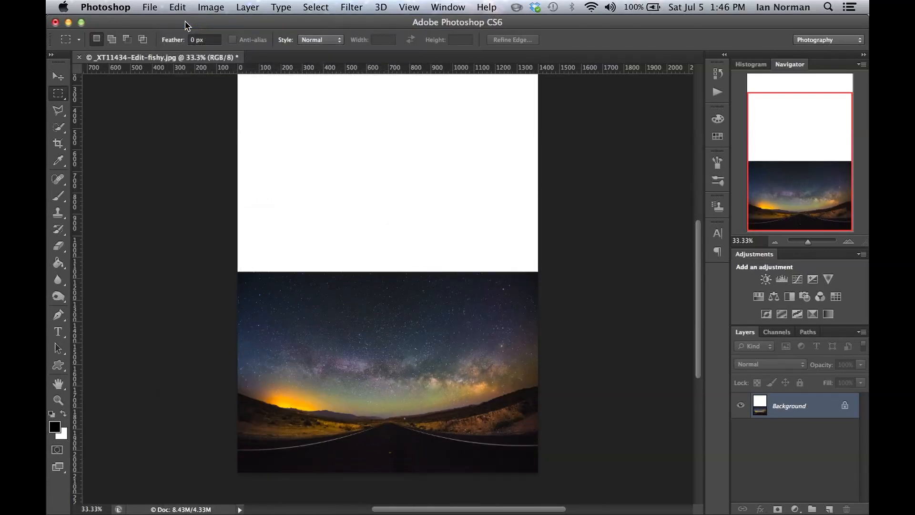
# Convert the background into a regular layer named Layer 0 and move the photo straight up about 235 px.
pyautogui.doubleClick(786, 406)
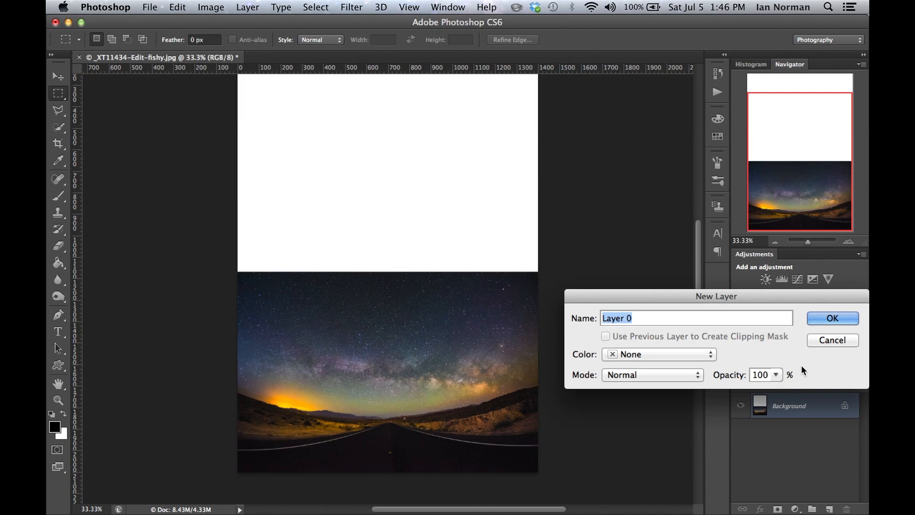
pyautogui.click(828, 317)
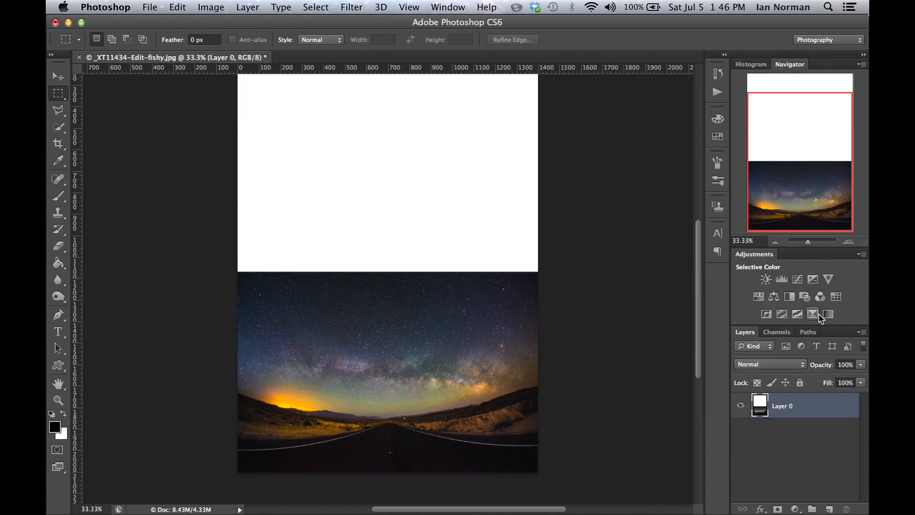
pyautogui.click(57, 76)
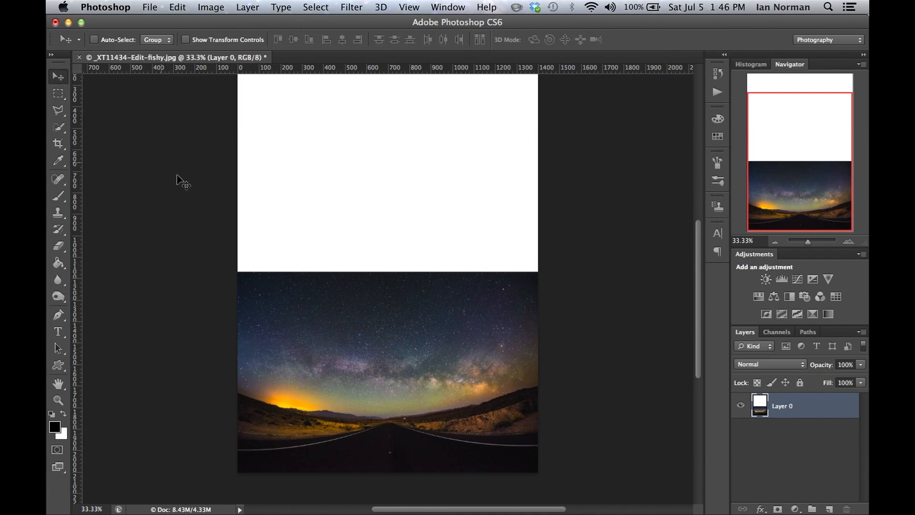
pyautogui.moveTo(384, 359); pyautogui.dragTo(382, 310)
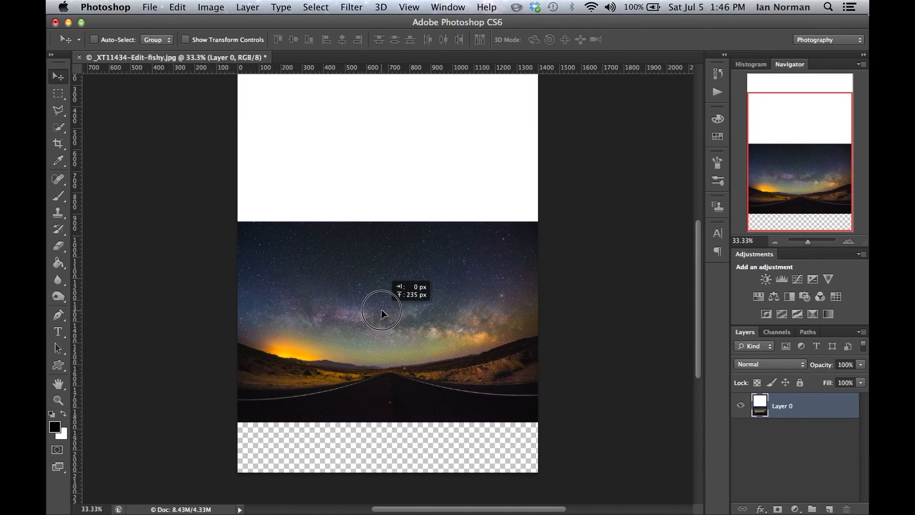
pyautogui.moveTo(381, 310); pyautogui.dragTo(381, 309)
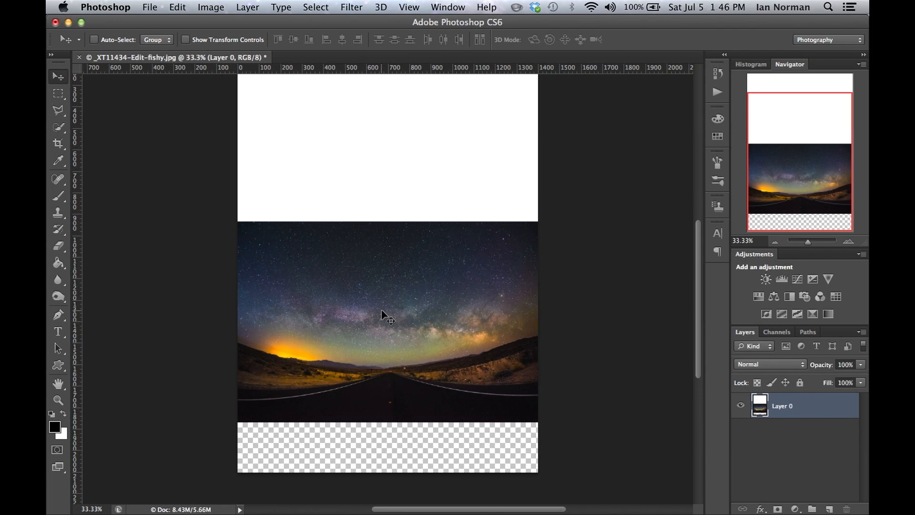
# Flatten the image and apply the Fisheye-Hemi 2 (Full Frame) filter to it.
pyautogui.click(861, 332)
pyautogui.click(798, 425)
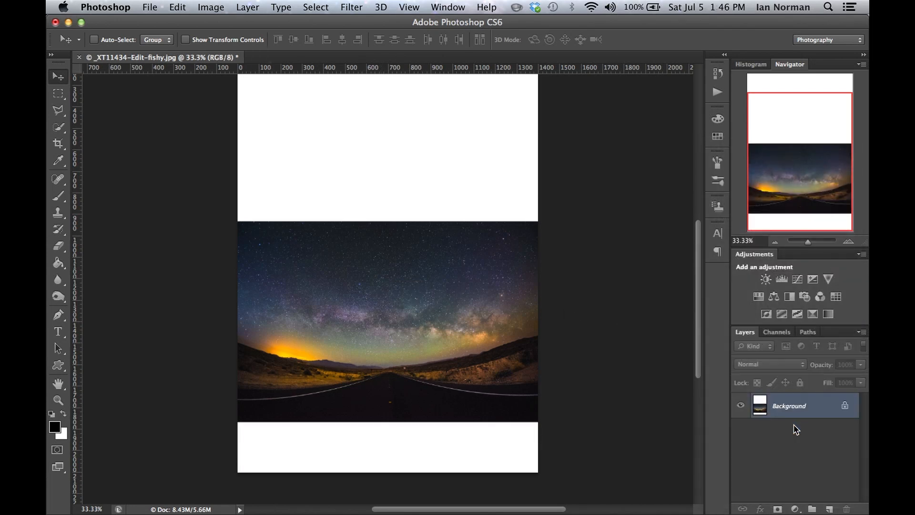
pyautogui.click(352, 7)
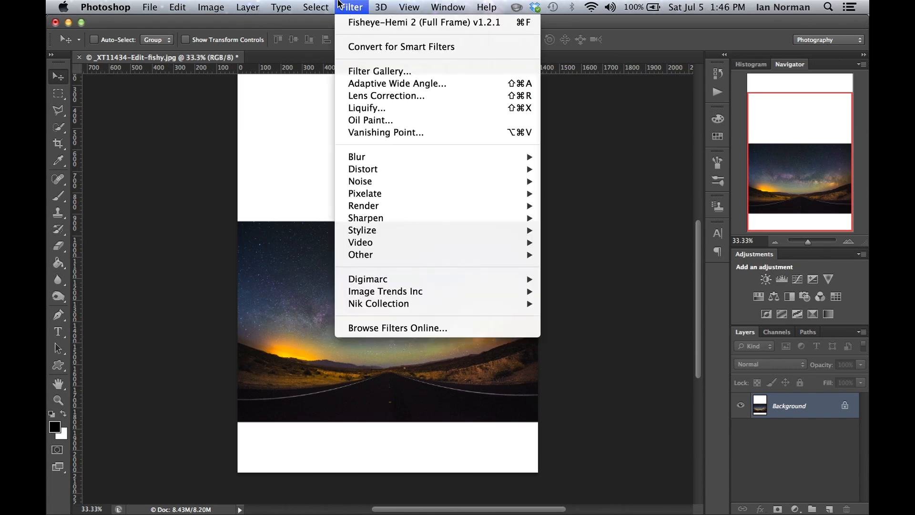
pyautogui.moveTo(484, 296)
pyautogui.click(632, 307)
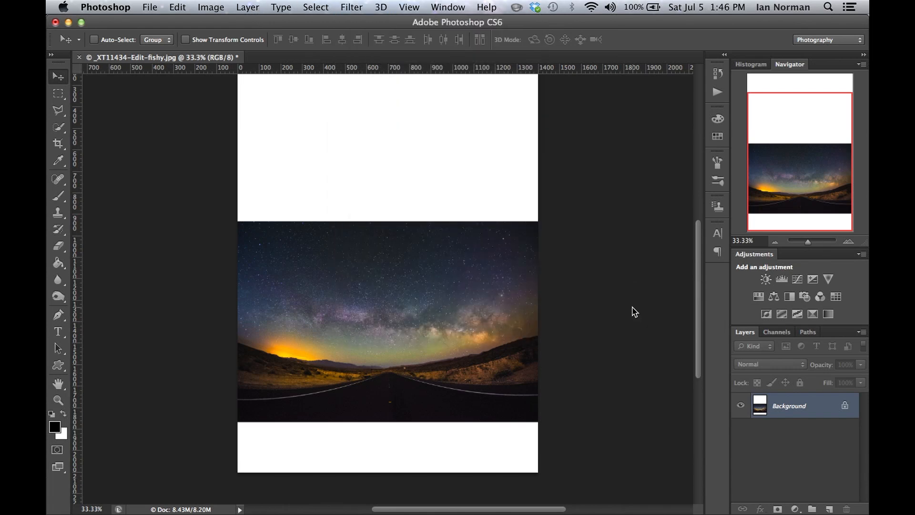
# Crop the corrected road photo to a rectangle that excludes the curved white areas above and below it.
pyautogui.press('super+equal')
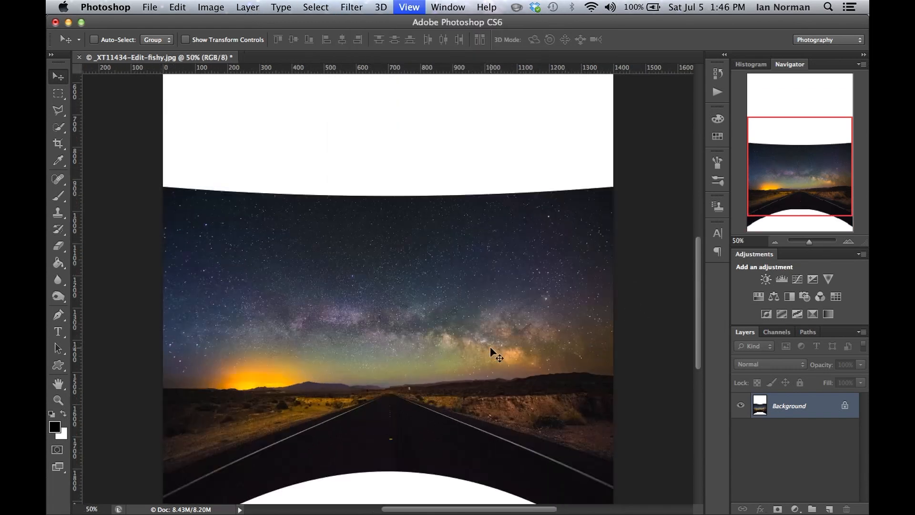
pyautogui.press('super+equal')
pyautogui.press('super+equal')
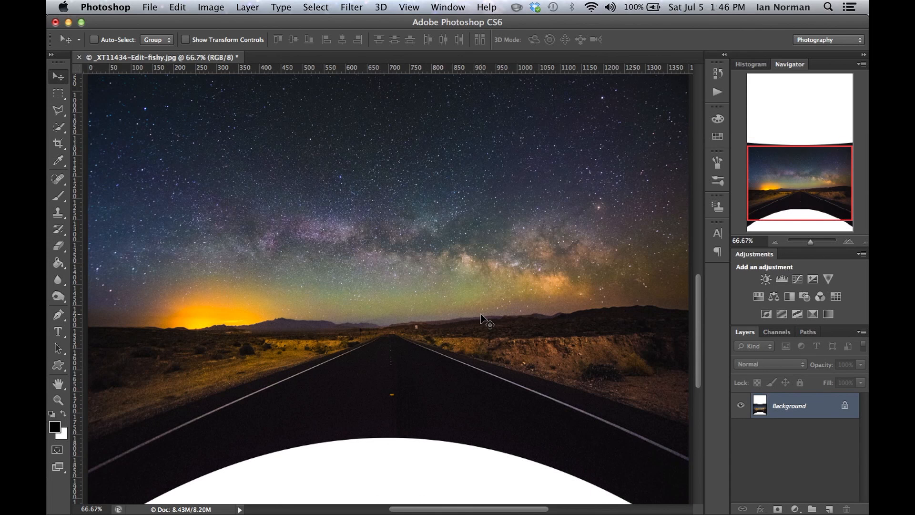
pyautogui.press('super+minus')
pyautogui.press('super+minus')
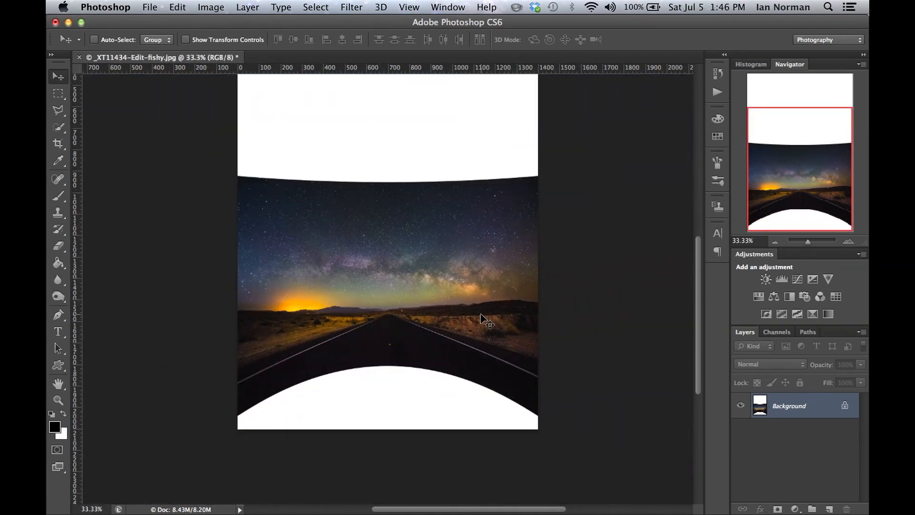
pyautogui.click(58, 143)
pyautogui.moveTo(388, 75); pyautogui.dragTo(396, 233)
pyautogui.moveTo(388, 479); pyautogui.dragTo(398, 446)
pyautogui.press('super+plus')
pyautogui.press('super+plus')
pyautogui.moveTo(676, 469); pyautogui.dragTo(671, 480)
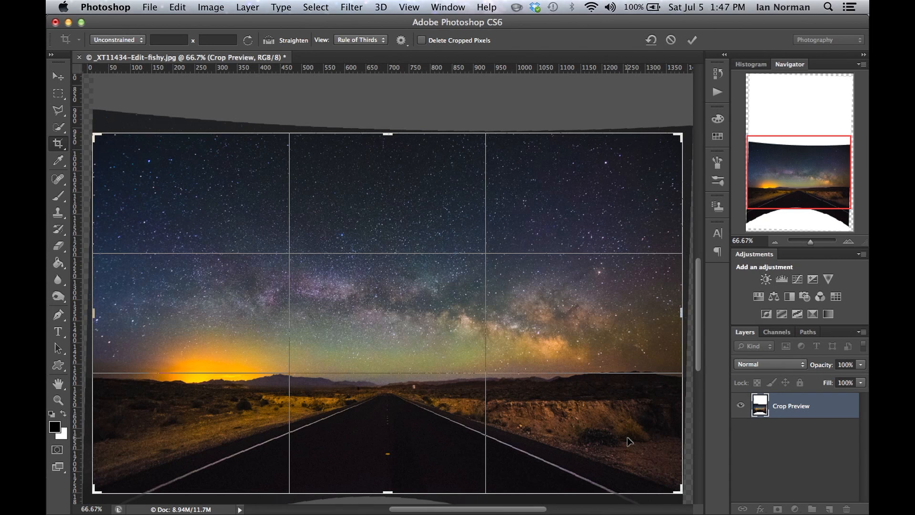
pyautogui.press('Return')
pyautogui.press('v')
# Compare the original snapshot with the final cropped state of the photo through the document history.
pyautogui.click(718, 73)
pyautogui.click(800, 92)
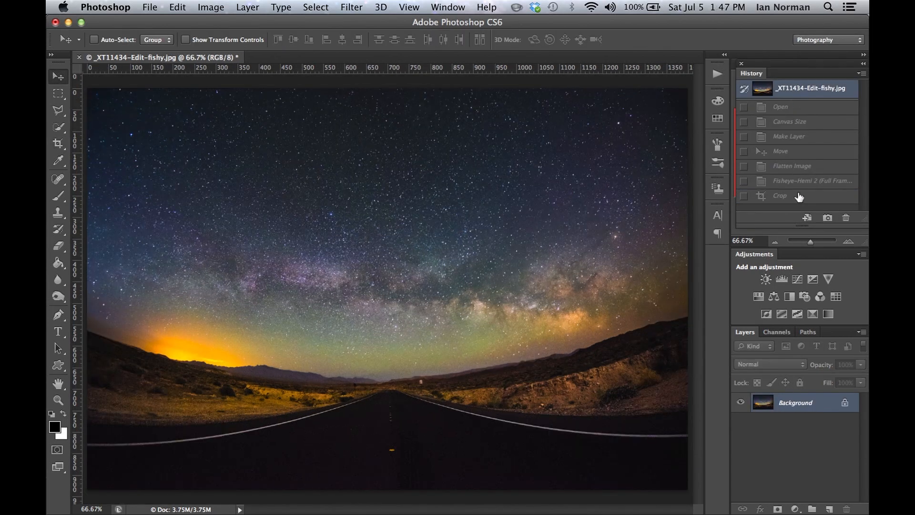
pyautogui.click(800, 197)
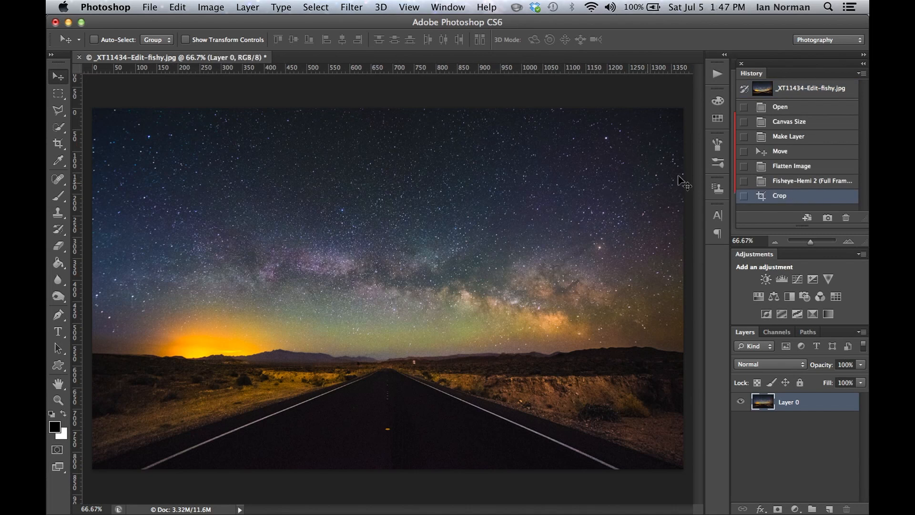
pyautogui.click(802, 90)
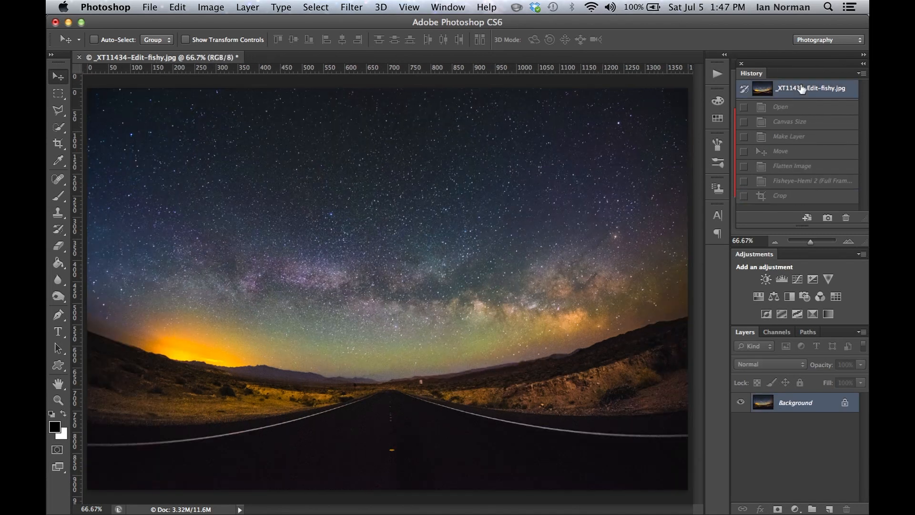
pyautogui.click(809, 200)
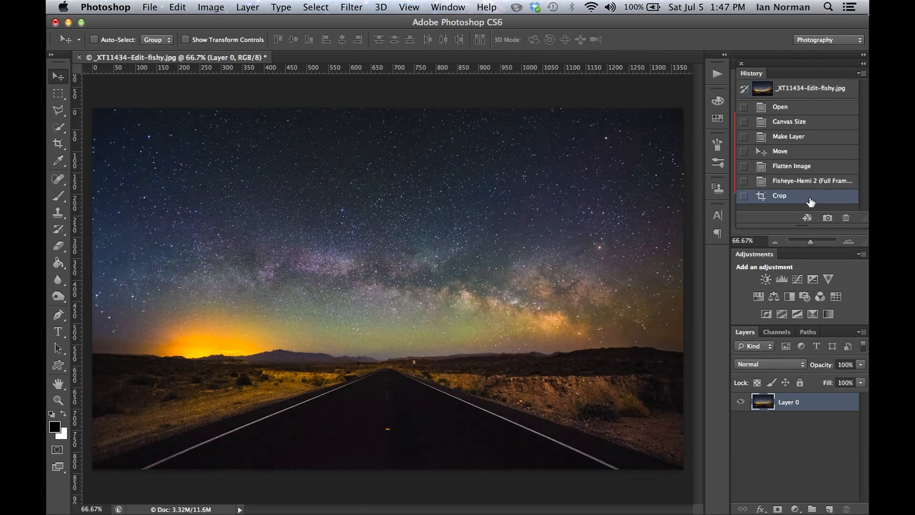
pyautogui.click(802, 97)
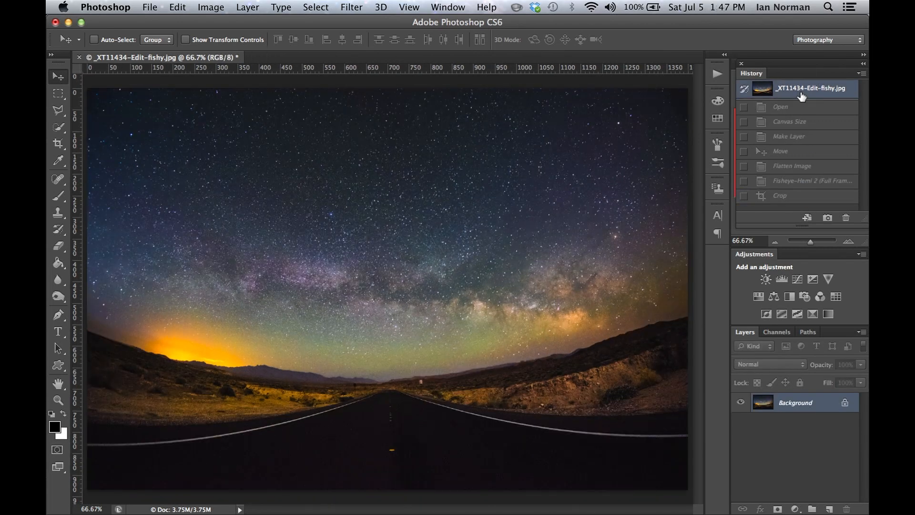
pyautogui.click(795, 199)
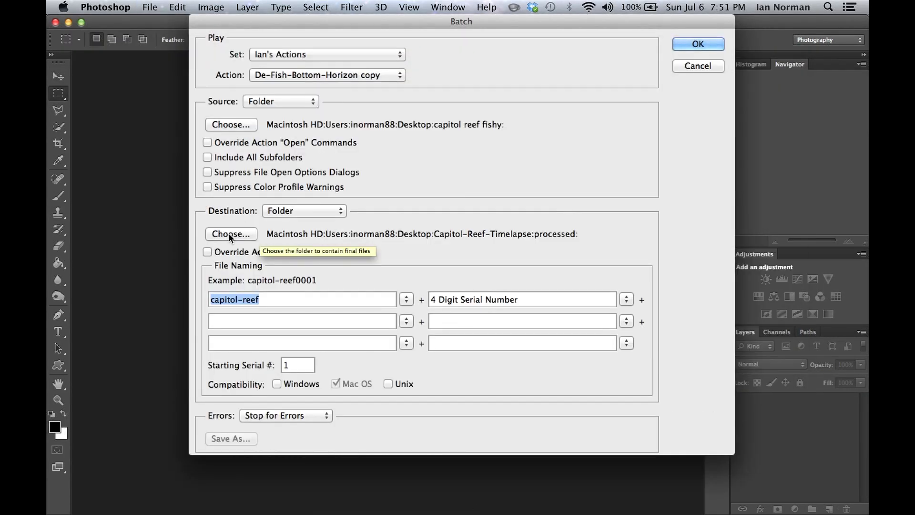
# Set the batch destination to the processed folder inside capitol reef fishy and run the De-Fish-Bottom-Horizon copy batch.
pyautogui.click(228, 233)
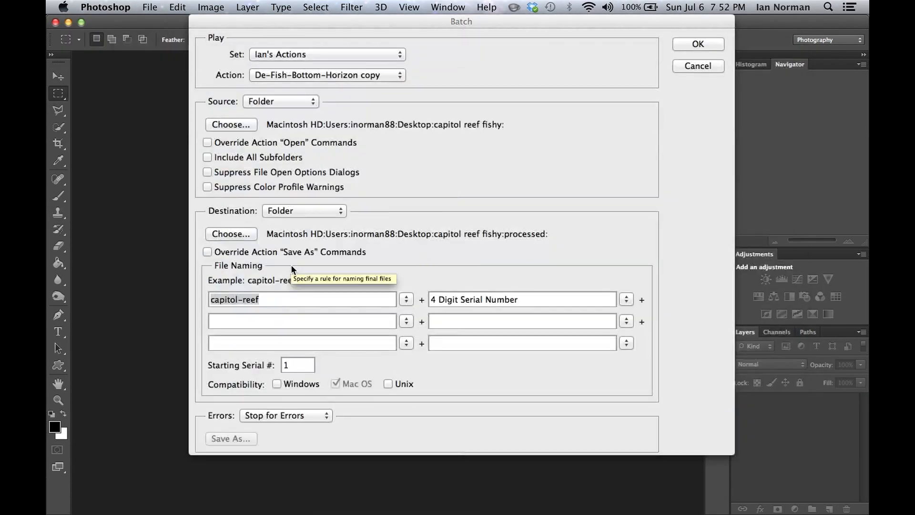
pyautogui.click(698, 43)
pyautogui.click(671, 136)
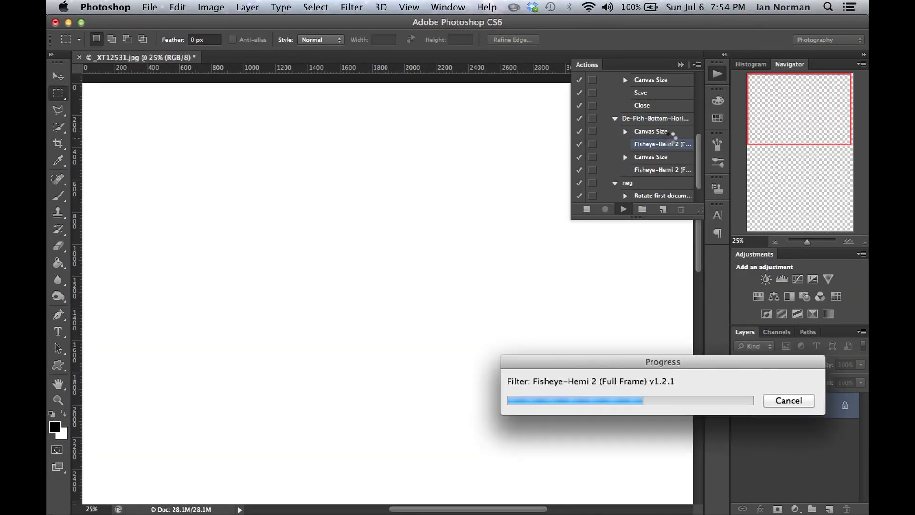
pyautogui.rightClick(714, 496)
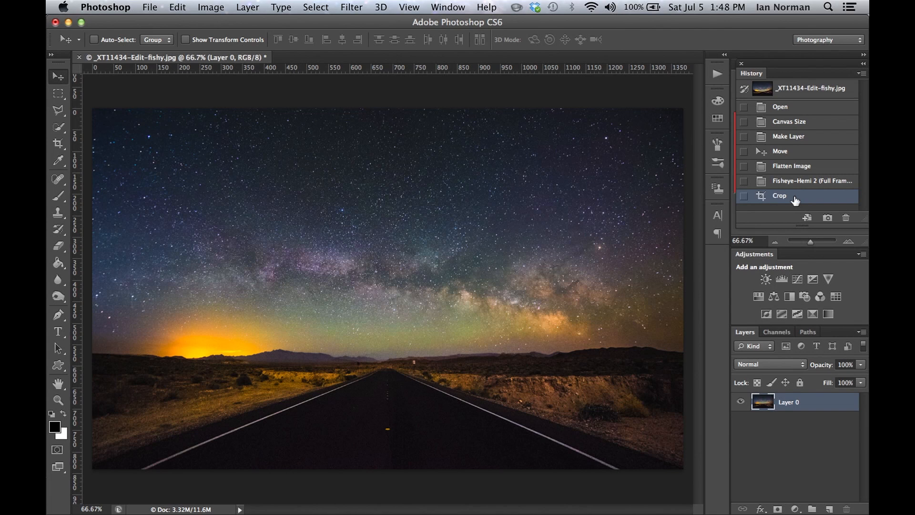
# Revert _XT11434-Edit-fishy.jpg to its Open history state and convert the background into Layer 0.
pyautogui.click(807, 109)
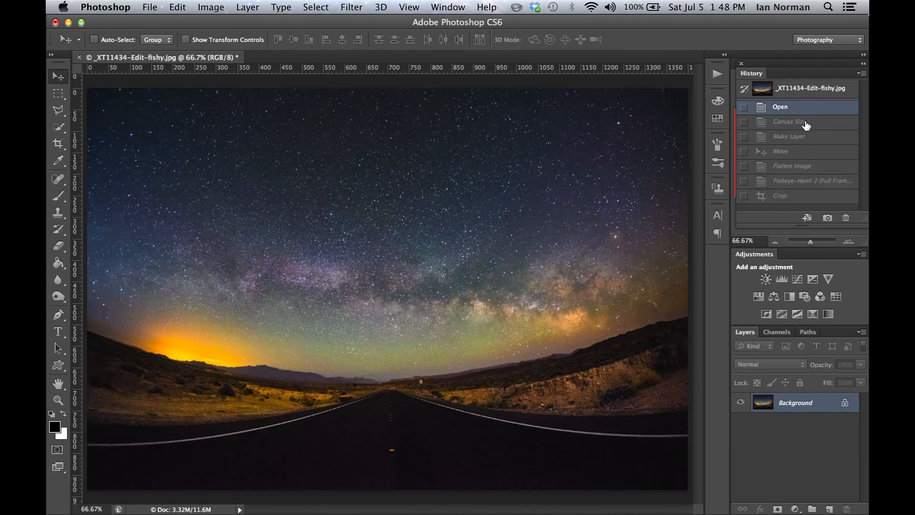
pyautogui.doubleClick(789, 403)
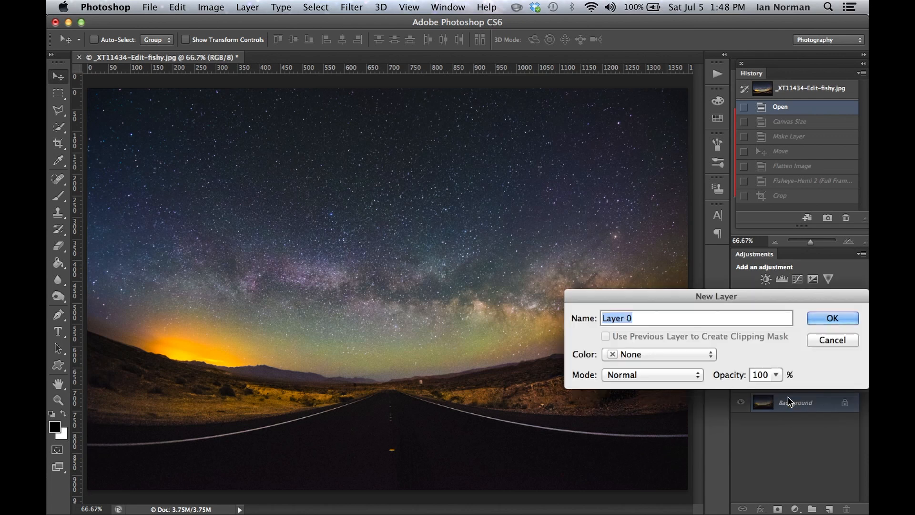
pyautogui.click(827, 319)
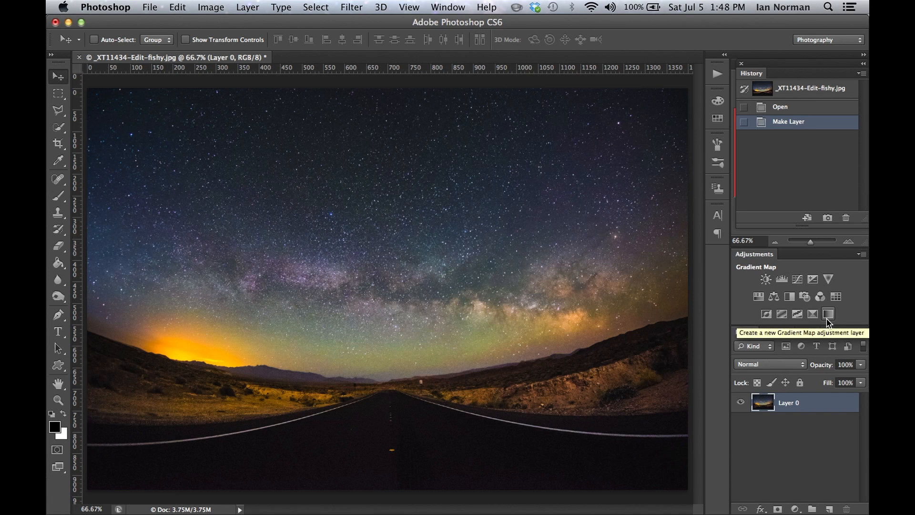
# Start a custom Warp transform on Layer 0 and pull both bottom corners of the photo well below the canvas.
pyautogui.click(179, 8)
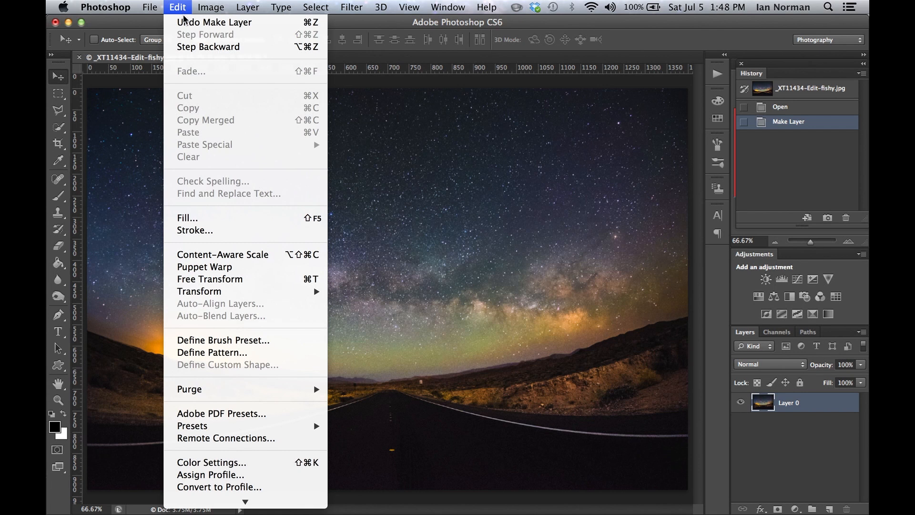
pyautogui.moveTo(299, 293)
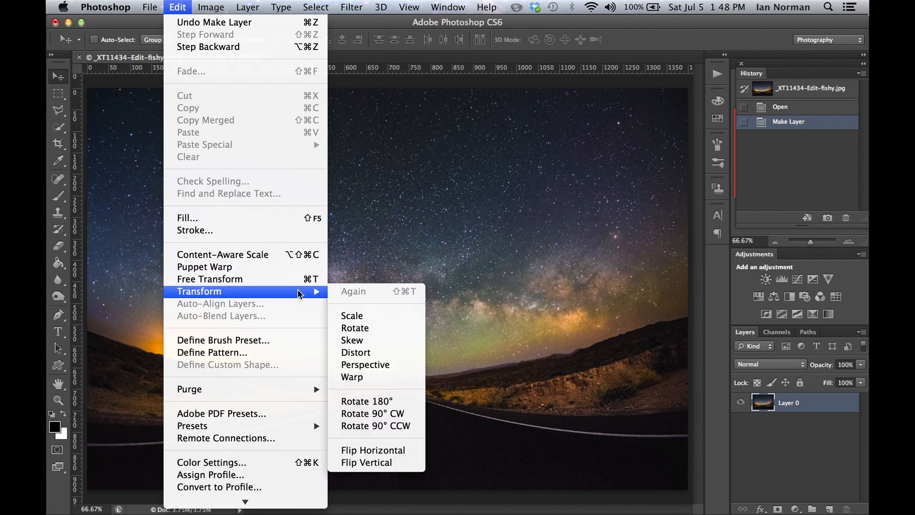
pyautogui.click(388, 377)
pyautogui.press('super+minus')
pyautogui.press('super+minus')
pyautogui.moveTo(538, 390); pyautogui.dragTo(538, 435)
pyautogui.moveTo(238, 389); pyautogui.dragTo(238, 439)
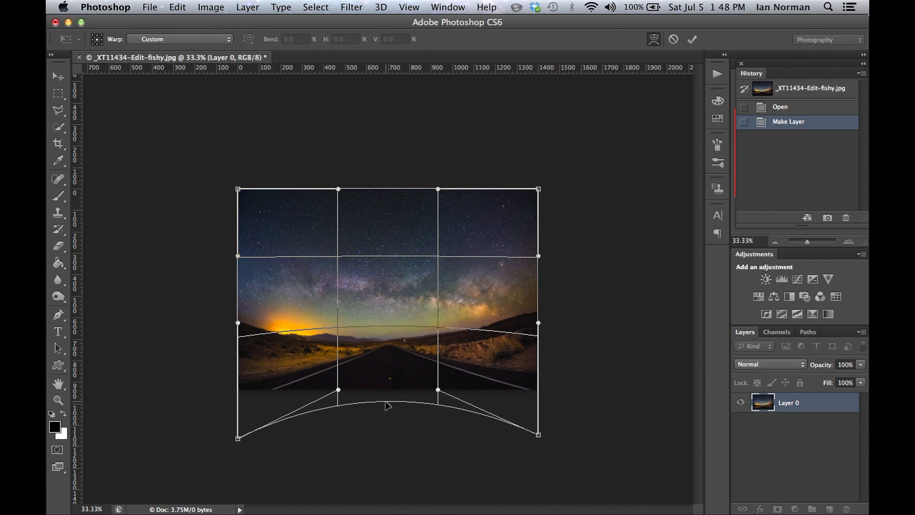
# Raise the warp's bottom centre, pull both sides down to straighten the horizon, and apply the warp.
pyautogui.moveTo(388, 401); pyautogui.dragTo(389, 390)
pyautogui.moveTo(535, 336); pyautogui.dragTo(536, 359)
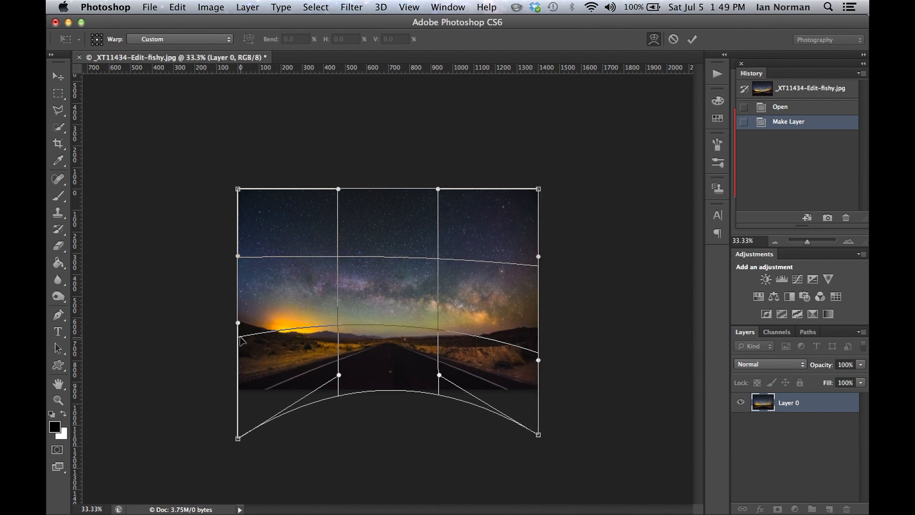
pyautogui.moveTo(241, 340); pyautogui.dragTo(241, 352)
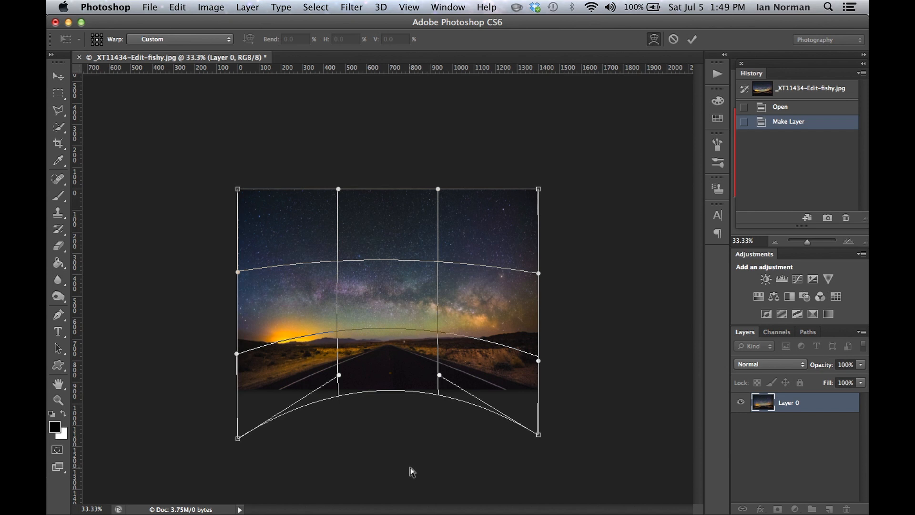
pyautogui.moveTo(336, 331); pyautogui.dragTo(337, 333)
pyautogui.press('Return')
# Crop the warped photo slightly to trim its outer edges.
pyautogui.click(58, 143)
pyautogui.moveTo(391, 192); pyautogui.dragTo(392, 192)
pyautogui.moveTo(238, 289); pyautogui.dragTo(237, 289)
pyautogui.press('Return')
pyautogui.moveTo(535, 293); pyautogui.dragTo(536, 289)
pyautogui.press('Return')
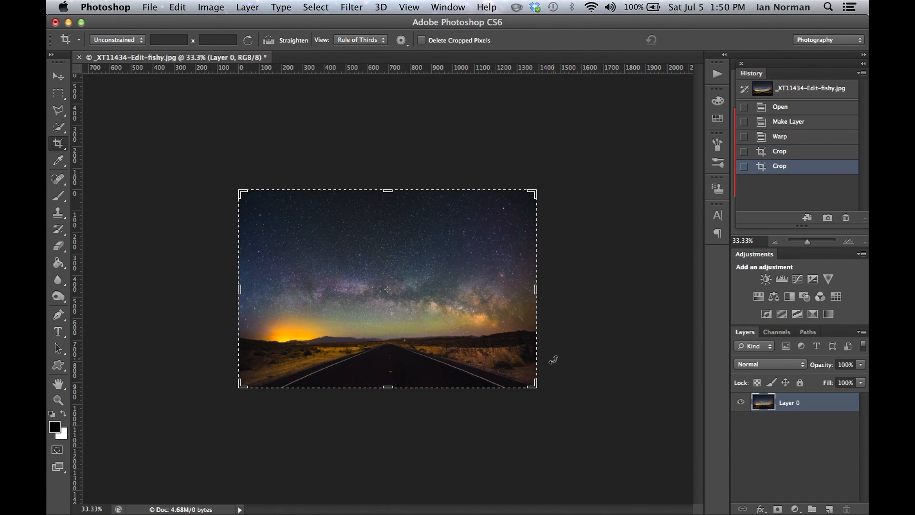
# Compare the photo's original Open history state with the final Crop state by switching between them.
pyautogui.click(60, 79)
pyautogui.press('super+plus')
pyautogui.press('super+plus')
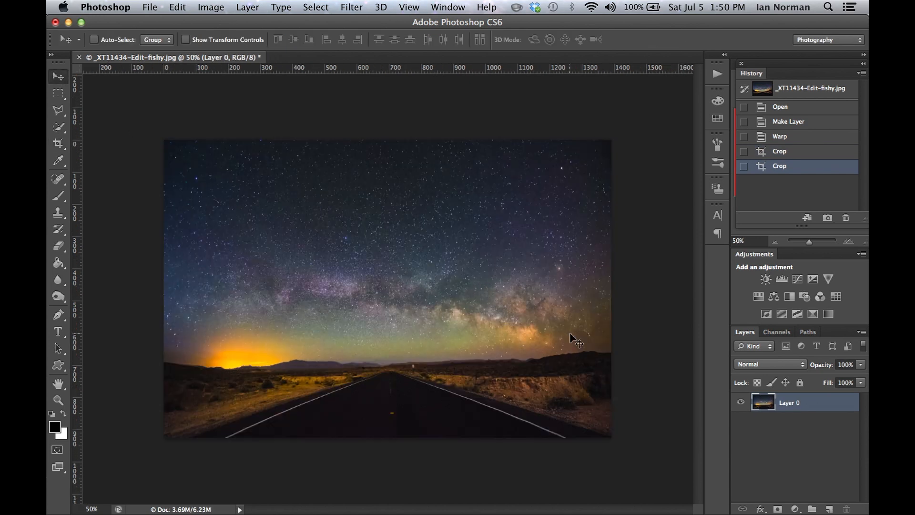
pyautogui.click(796, 108)
pyautogui.click(782, 168)
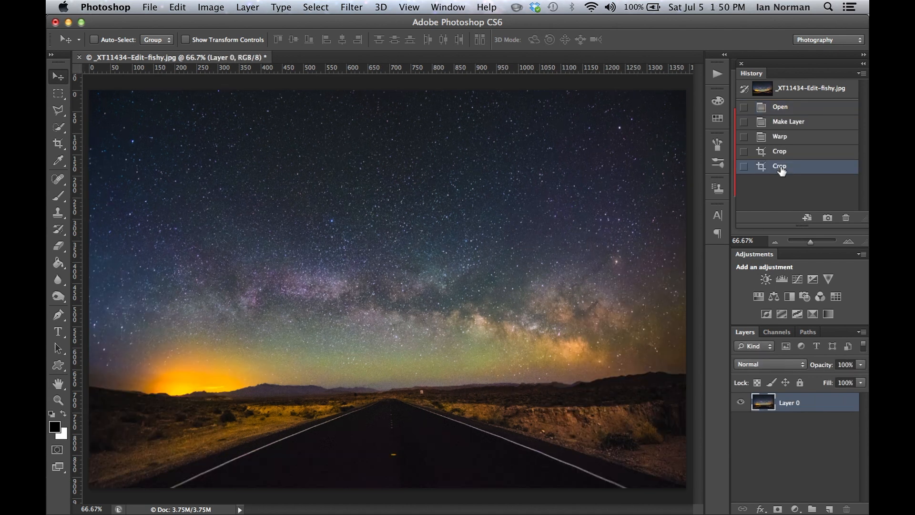
pyautogui.click(787, 108)
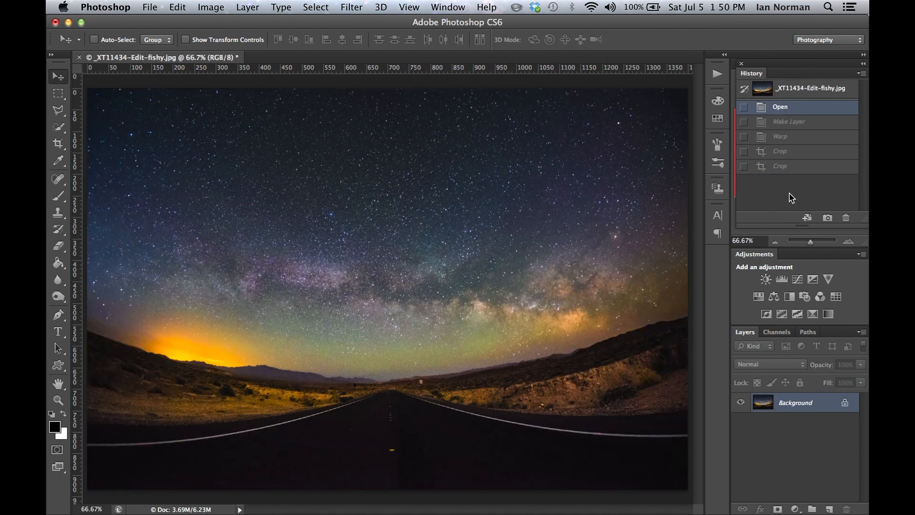
pyautogui.click(789, 170)
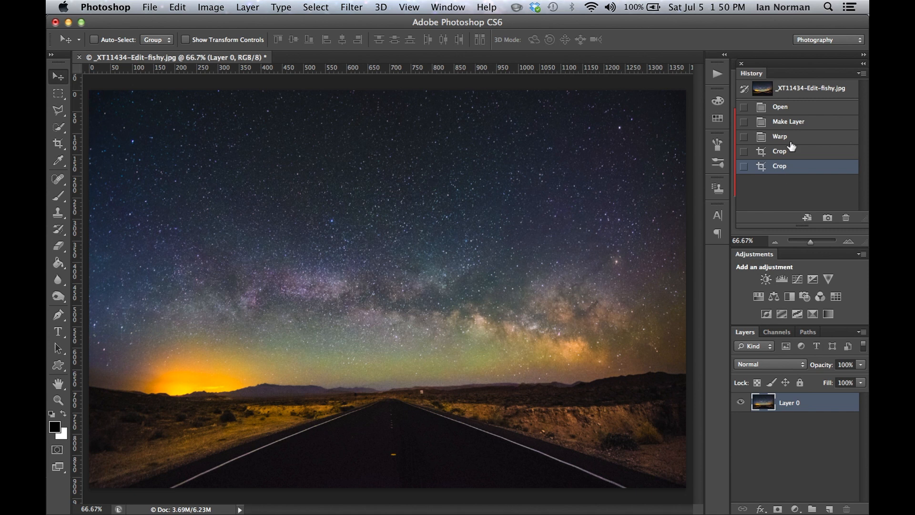
pyautogui.click(790, 110)
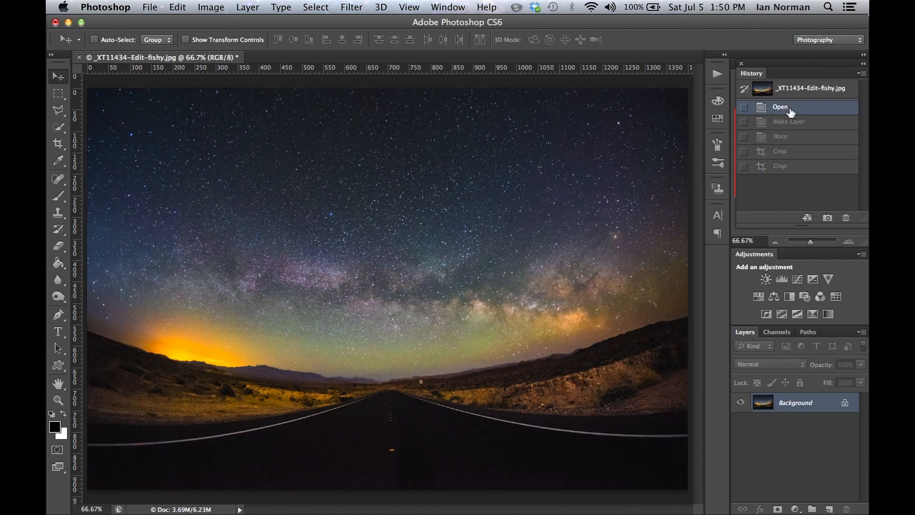
pyautogui.click(786, 170)
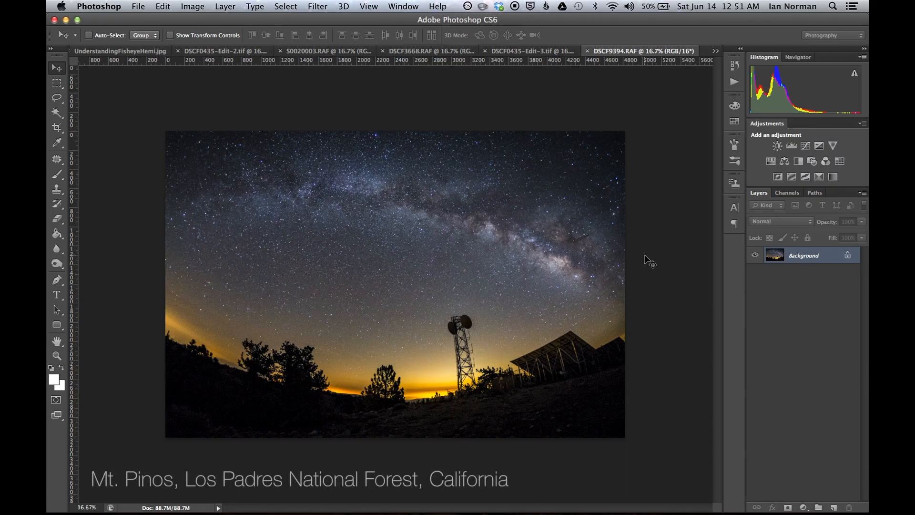
# Extend the canvas of DSCF9394.RAF above the photo to about 225 percent of its height, keeping the width.
pyautogui.click(193, 6)
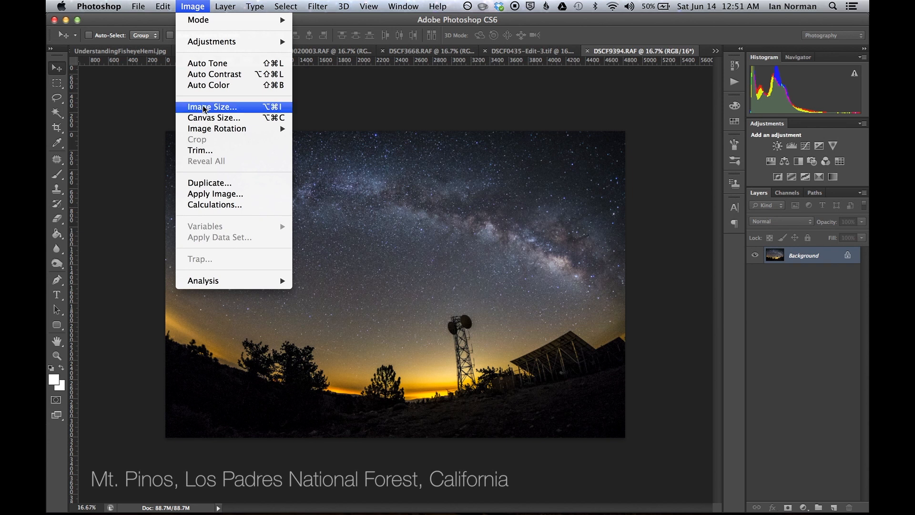
pyautogui.click(214, 118)
pyautogui.click(758, 209)
pyautogui.click(747, 197)
pyautogui.write('200')
pyautogui.click(836, 133)
pyautogui.press('super+minus')
pyautogui.press('super+minus')
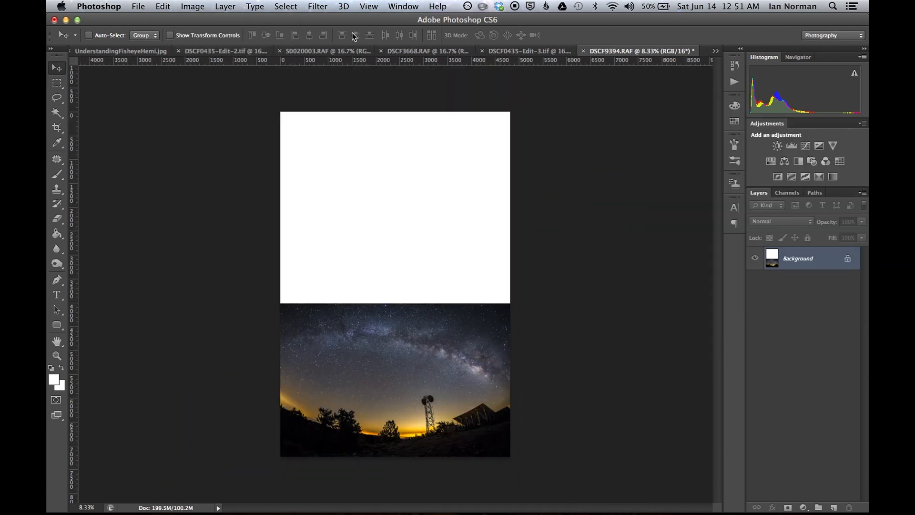
# Apply the Fisheye-Hemi 2 (Full Frame) filter to the extended Mt. Pinos photo and check the tower and horizon.
pyautogui.click(319, 6)
pyautogui.click(332, 20)
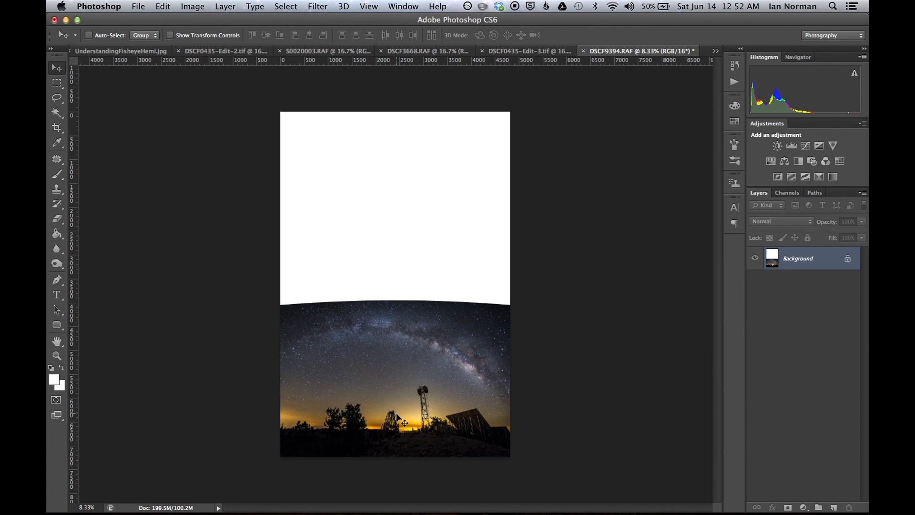
pyautogui.press('super+plus')
pyautogui.scroll(-8, 397, 414)
pyautogui.scroll(4, 397, 414)
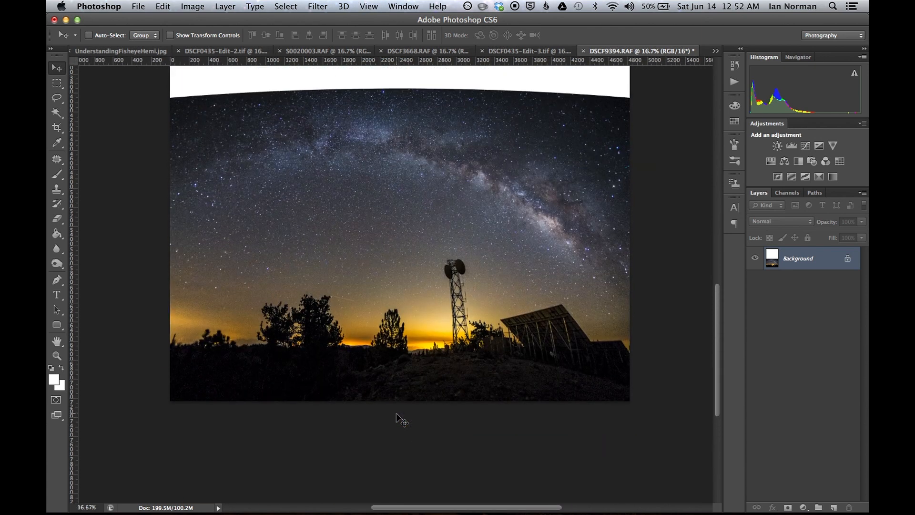
pyautogui.press('super+plus')
pyautogui.press('super+plus')
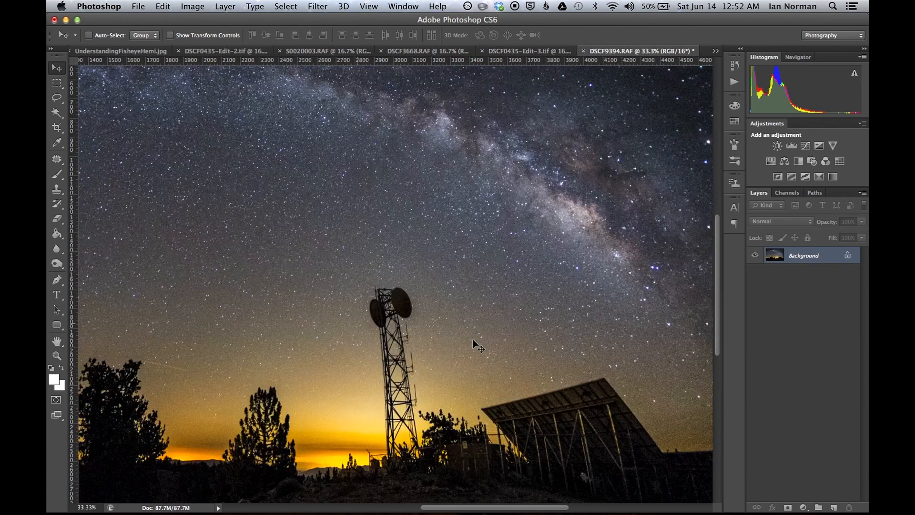
pyautogui.scroll(-5, 397, 217)
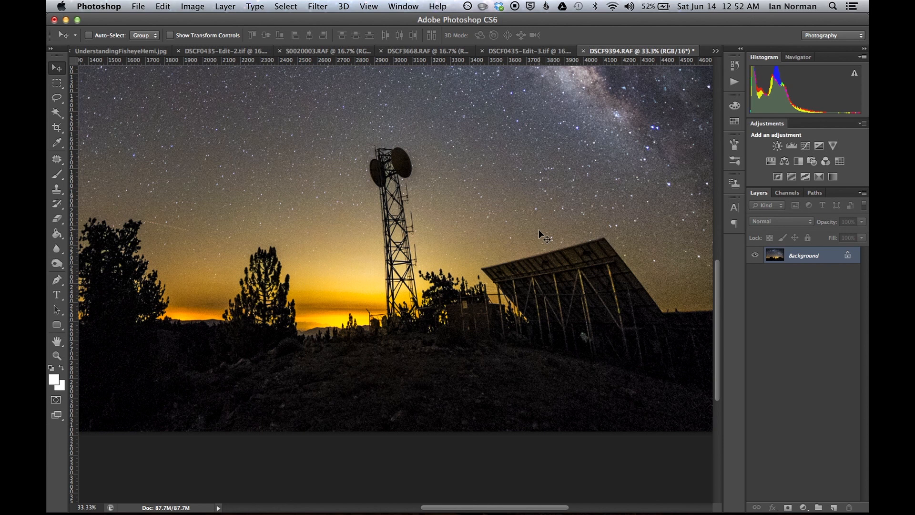
pyautogui.press('super+minus')
pyautogui.press('super+minus')
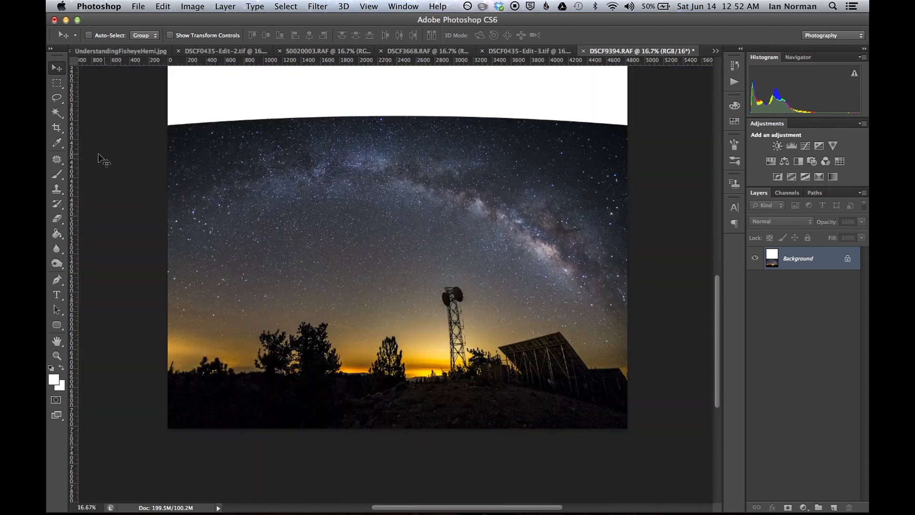
# Crop off the white extension and the curved upper edge of the filtered photo.
pyautogui.press('c')
pyautogui.press('super+minus')
pyautogui.moveTo(396, 111); pyautogui.dragTo(395, 208)
pyautogui.press('Return')
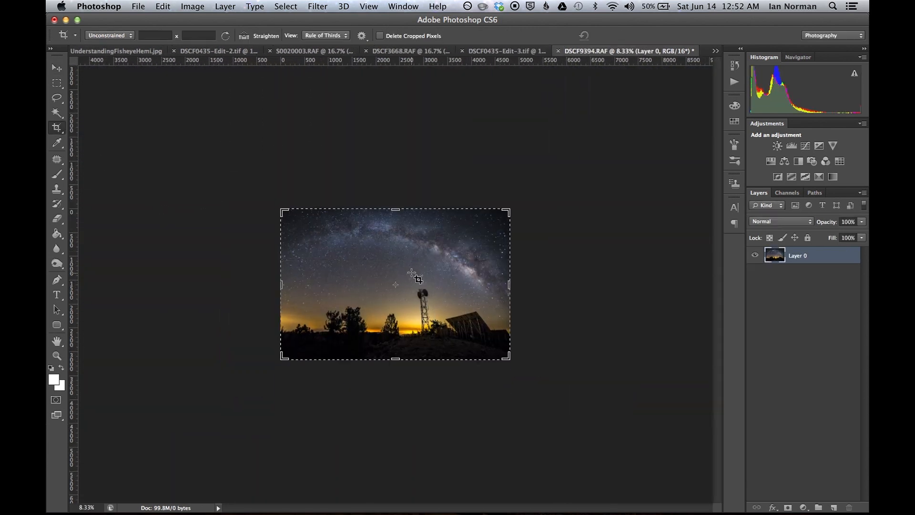
# Flatten the cropped photo into a single background layer and return to the Move tool.
pyautogui.click(863, 193)
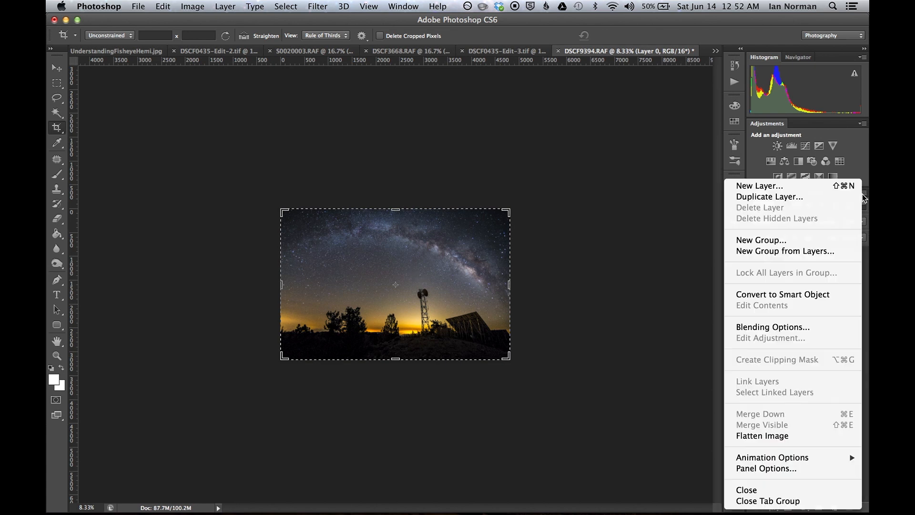
pyautogui.click(762, 435)
pyautogui.press('super+plus')
pyautogui.press('super+plus')
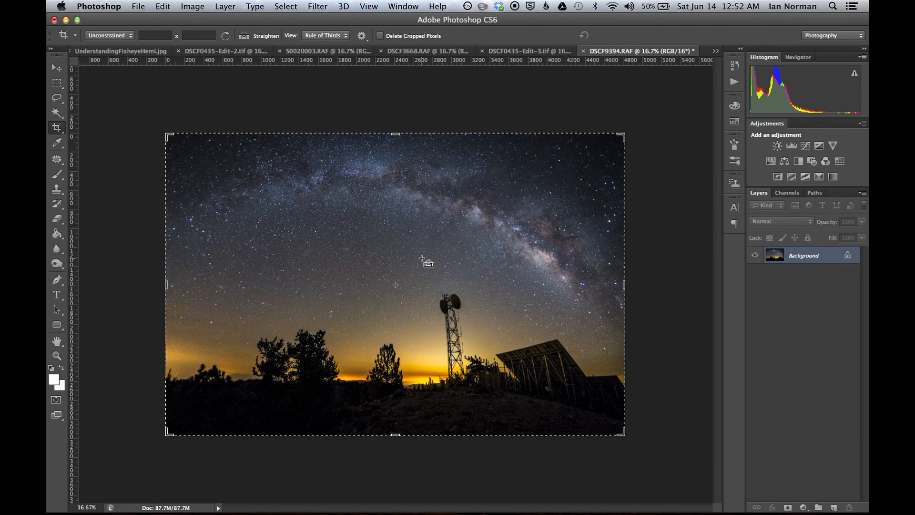
pyautogui.press('v')
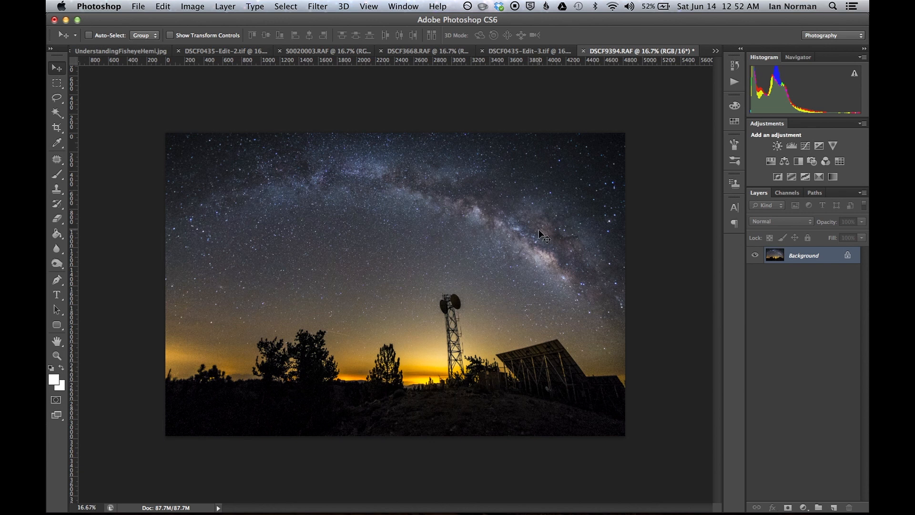
# Run Fisheye-Hemi 2 (Full Frame) a second time on the flattened photo and compare it before and after.
pyautogui.click(317, 6)
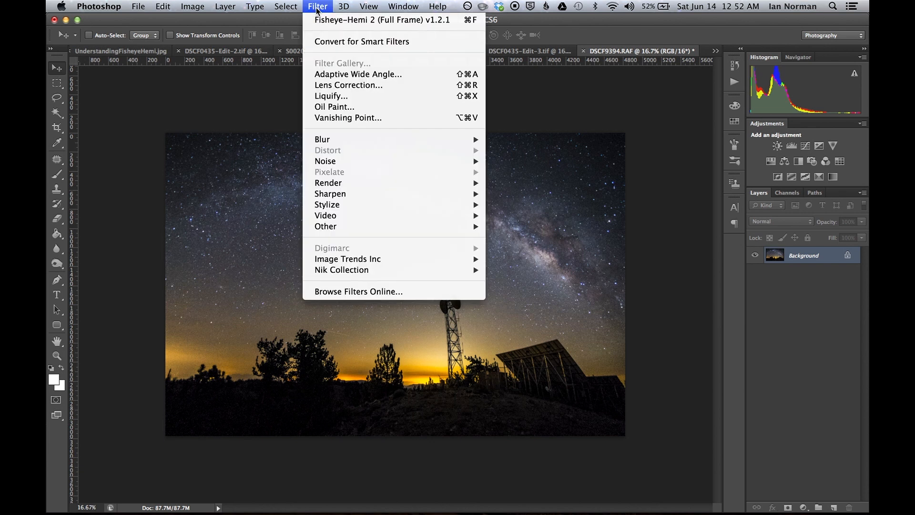
pyautogui.click(337, 26)
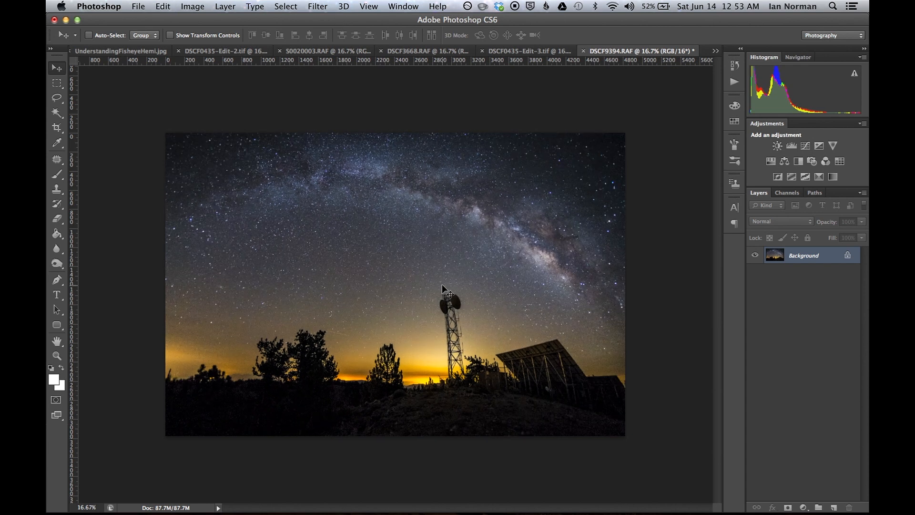
pyautogui.press('super+z')
pyautogui.press('super+z')
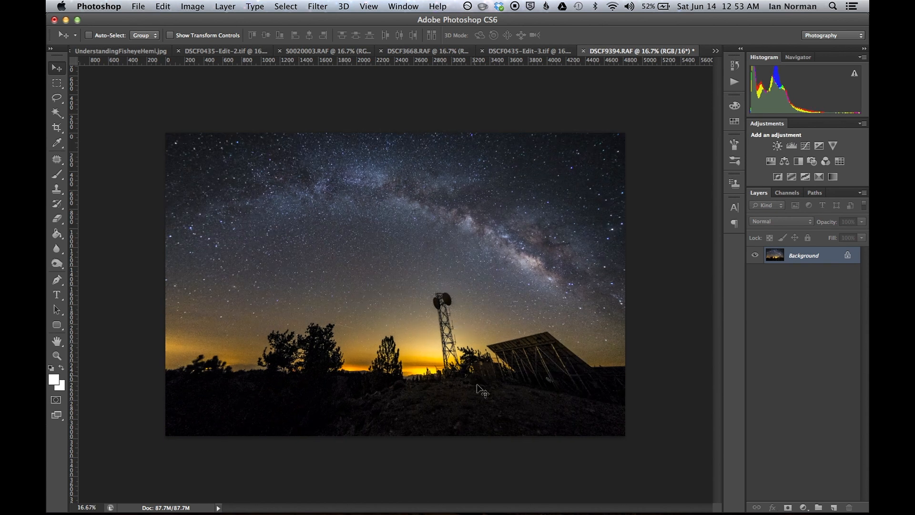
# Inspect the corrected tower and solar panel up close and save the photo.
pyautogui.press('super+equal')
pyautogui.hscroll(4, 479, 400)
pyautogui.scroll(-7, 479, 399)
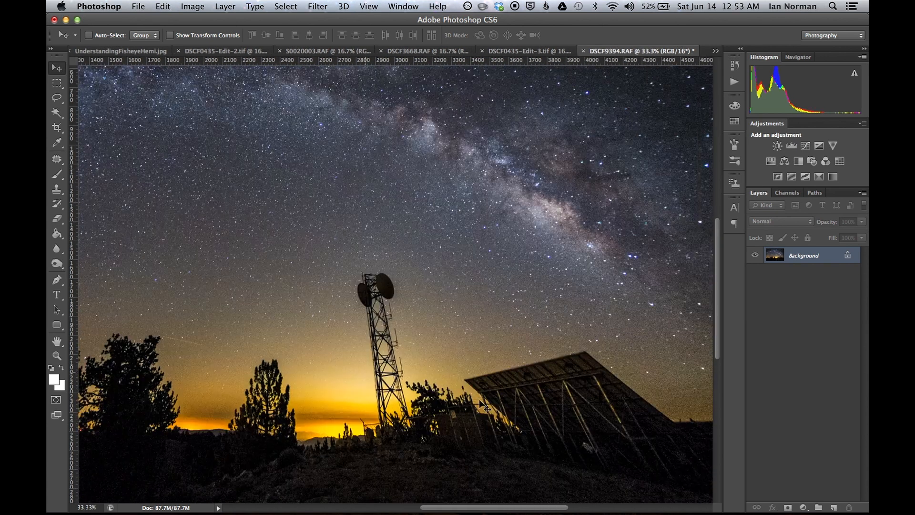
pyautogui.scroll(5, 479, 400)
pyautogui.hscroll(-2, 479, 400)
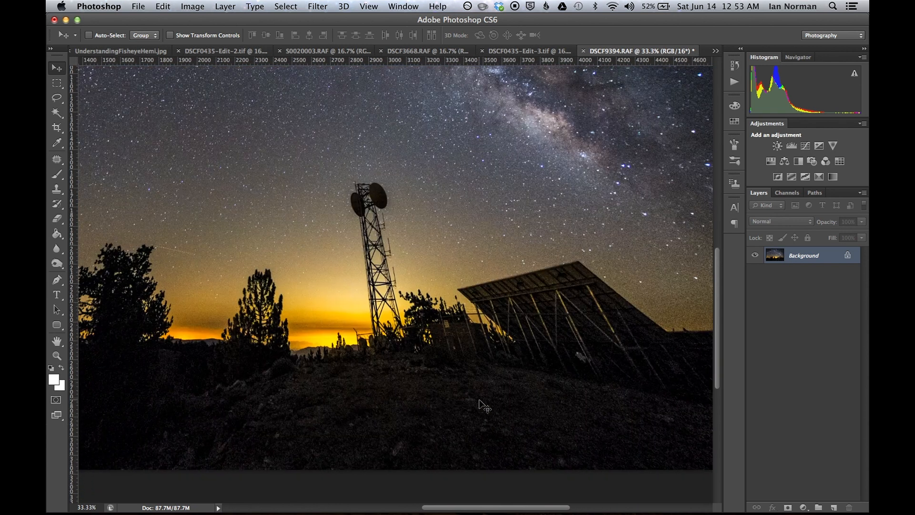
pyautogui.press('super+minus')
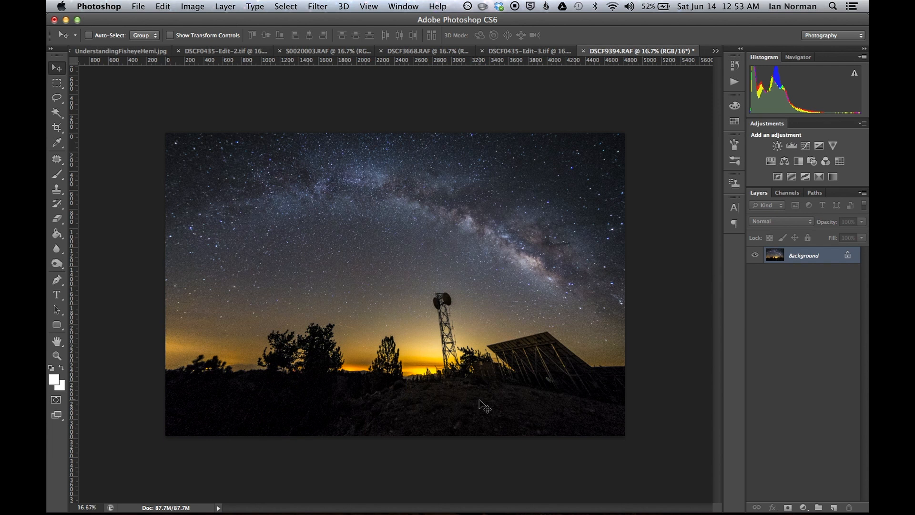
pyautogui.press('super+s')
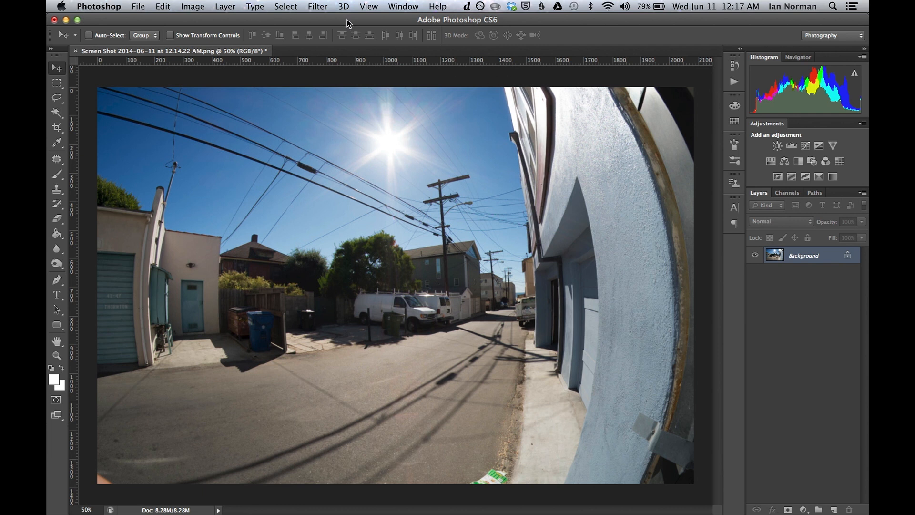
# Apply the Fisheye-Hemi 2 (Full Frame) v1.2.1 filter to the fisheye alley photo.
pyautogui.click(318, 7)
pyautogui.moveTo(439, 259)
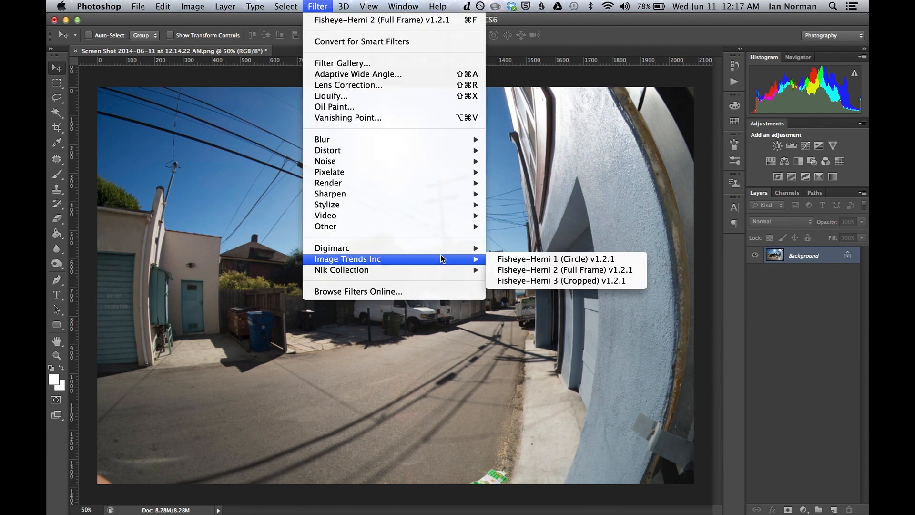
pyautogui.click(540, 270)
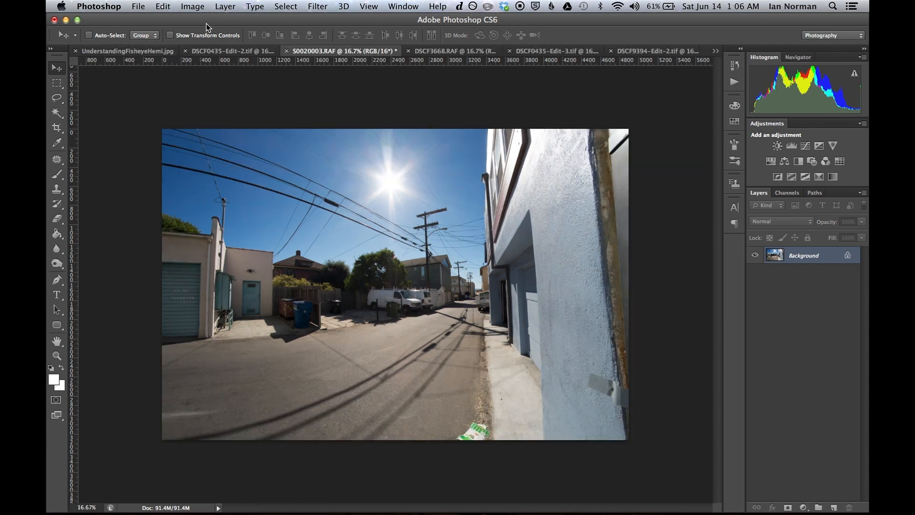
# Enlarge the canvas of S0020003.RAF to 225 percent height, keeping 100 percent width and the centre anchor.
pyautogui.click(188, 8)
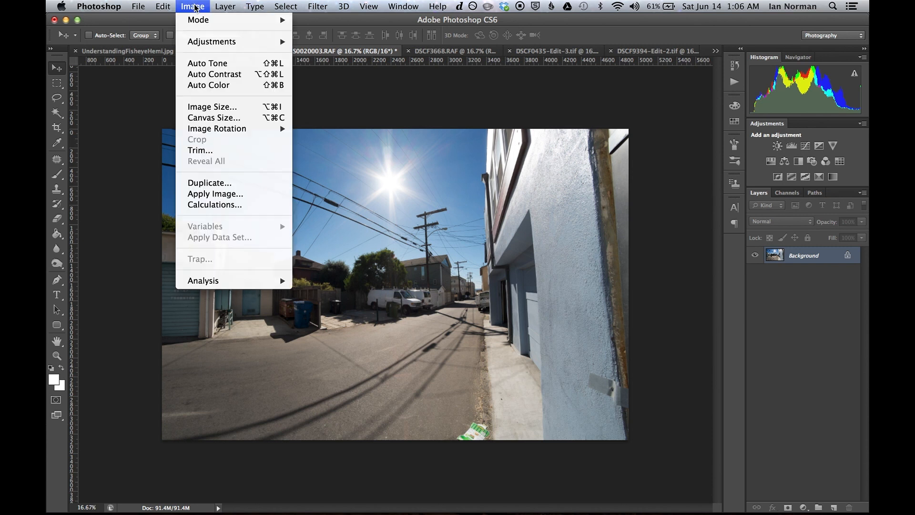
pyautogui.click(230, 119)
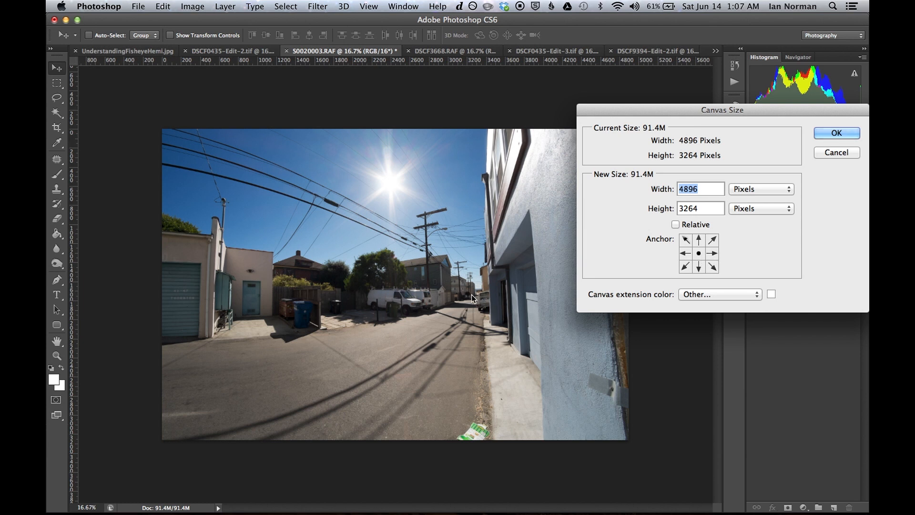
pyautogui.click(756, 211)
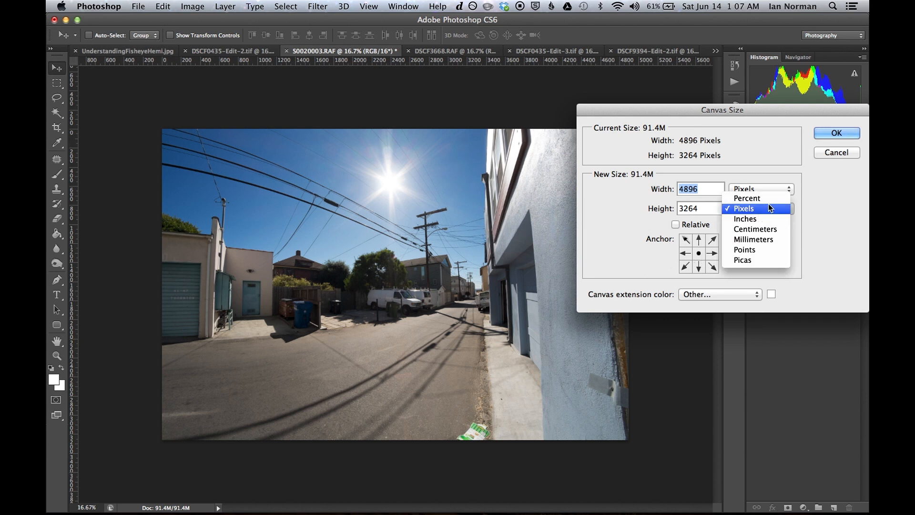
pyautogui.click(753, 198)
pyautogui.write('225')
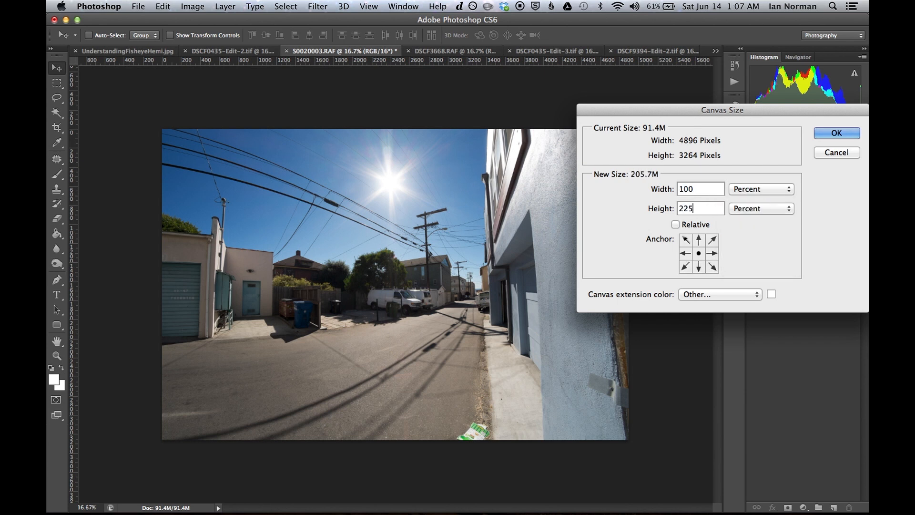
pyautogui.press('Return')
pyautogui.press('super+0')
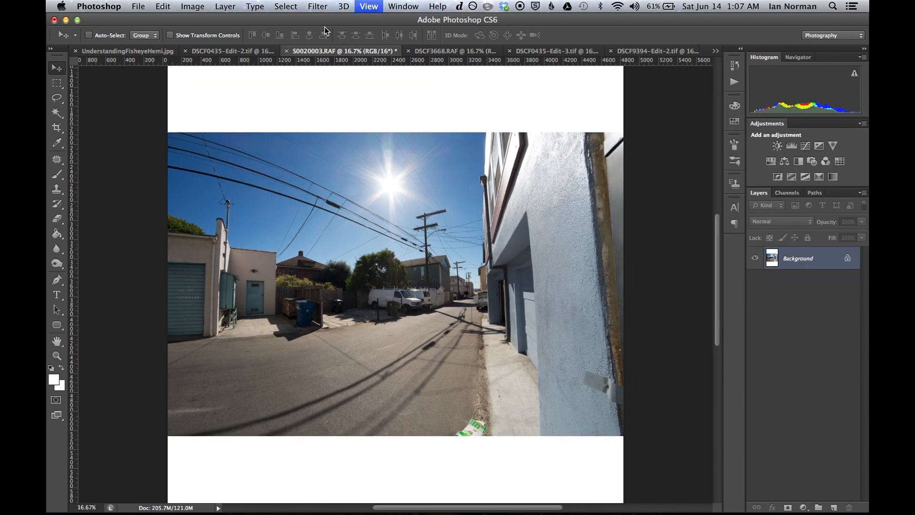
# Reapply the Fisheye-Hemi 2 (Full Frame) filter to the alley photo on its extended canvas.
pyautogui.press('super+minus')
pyautogui.click(317, 6)
pyautogui.click(328, 21)
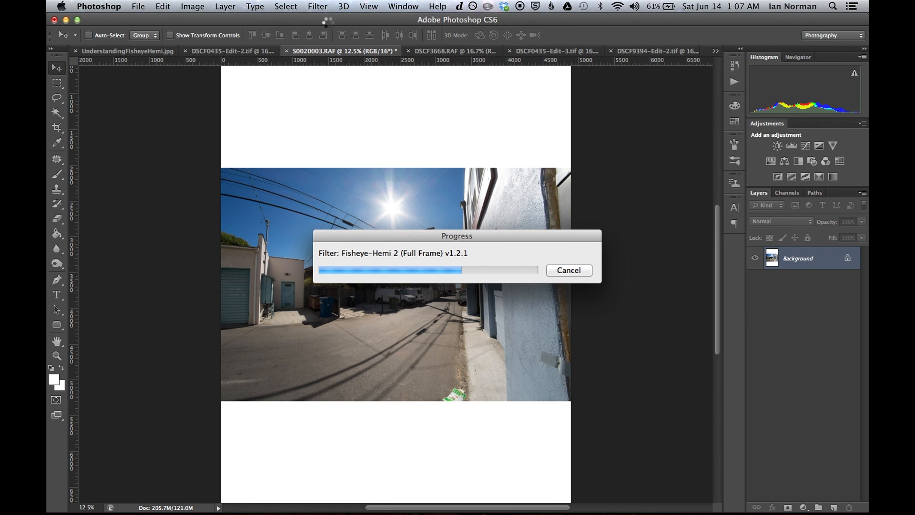
pyautogui.press('super+plus')
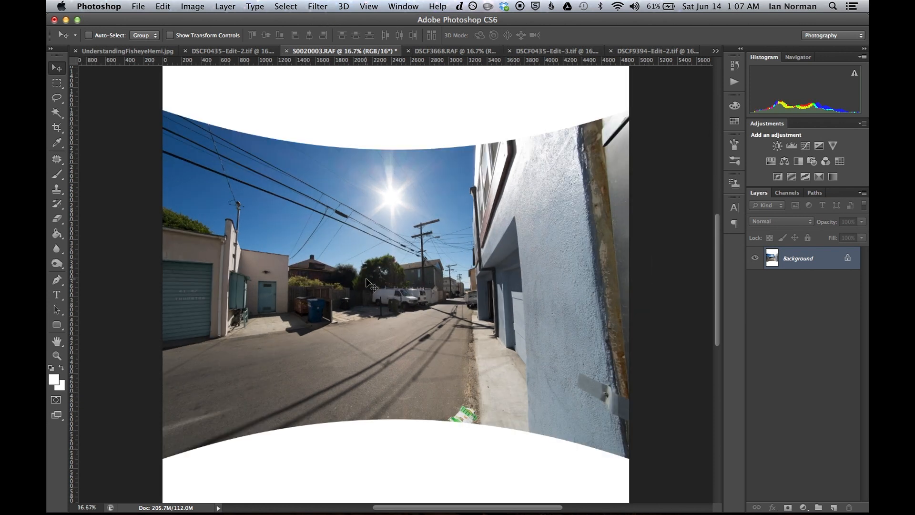
# Crop away the white areas above and below the alley photo, including its curved edges, and save it.
pyautogui.click(58, 128)
pyautogui.press('super+minus')
pyautogui.moveTo(395, 109); pyautogui.dragTo(395, 157)
pyautogui.moveTo(395, 404); pyautogui.dragTo(404, 348)
pyautogui.press('Return')
pyautogui.press('super+s')
# Switch to Lightroom and show the uncorrected fisheye version of the alley photo for comparison.
pyautogui.press('super+Tab')
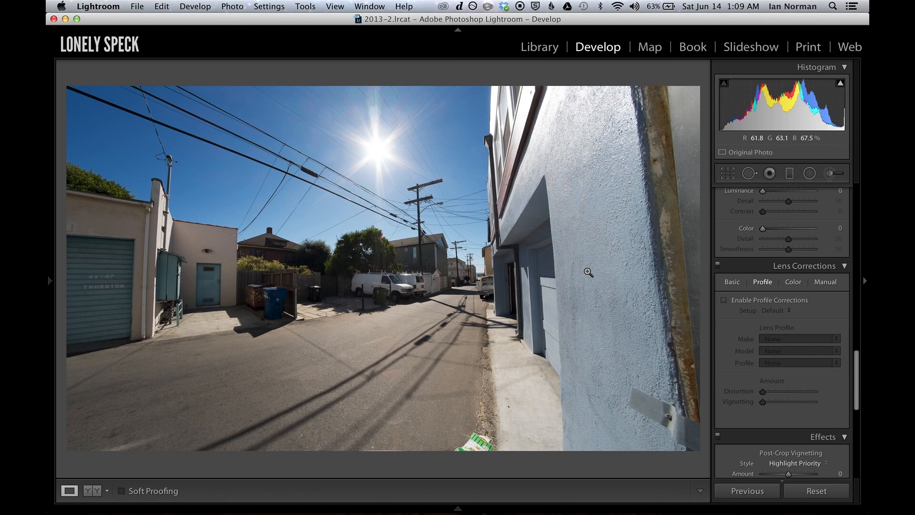
pyautogui.press('Right')
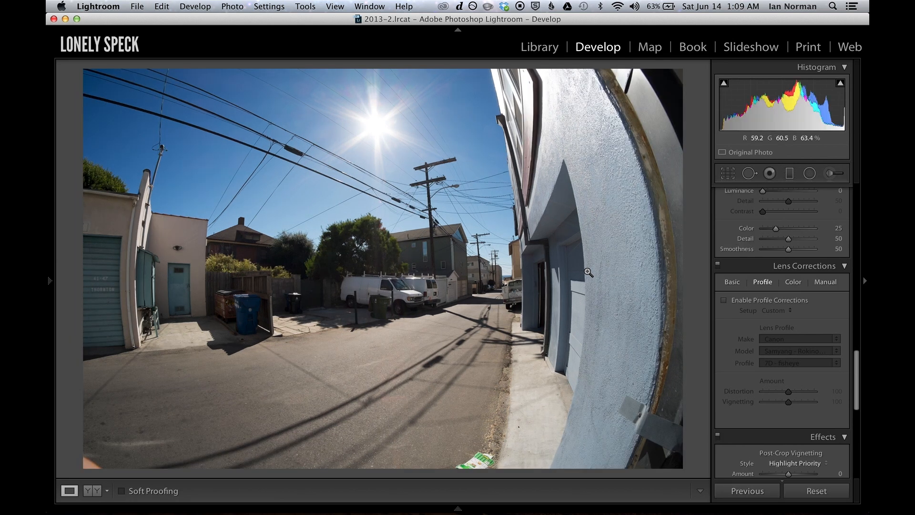
# Compare the Fisheye-Hemi version of the alley photo side by side with the original, making the original the active photo.
pyautogui.press('c')
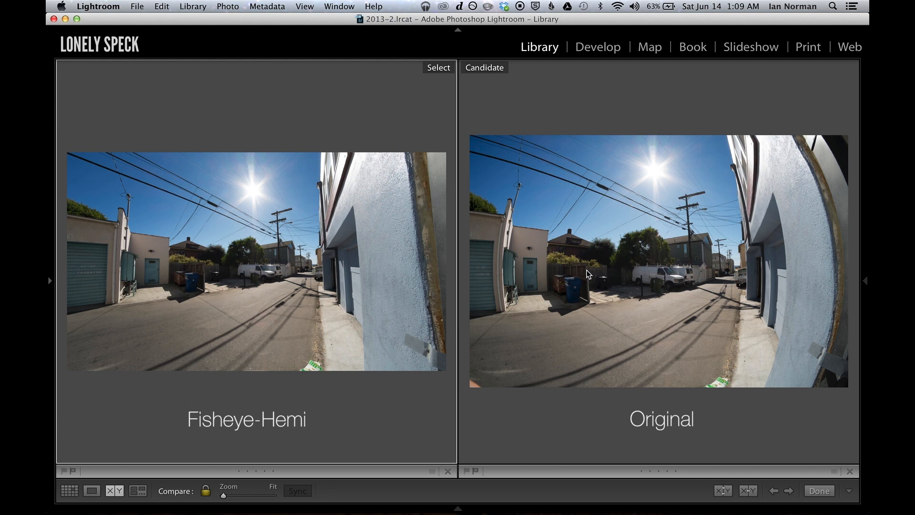
pyautogui.click(614, 463)
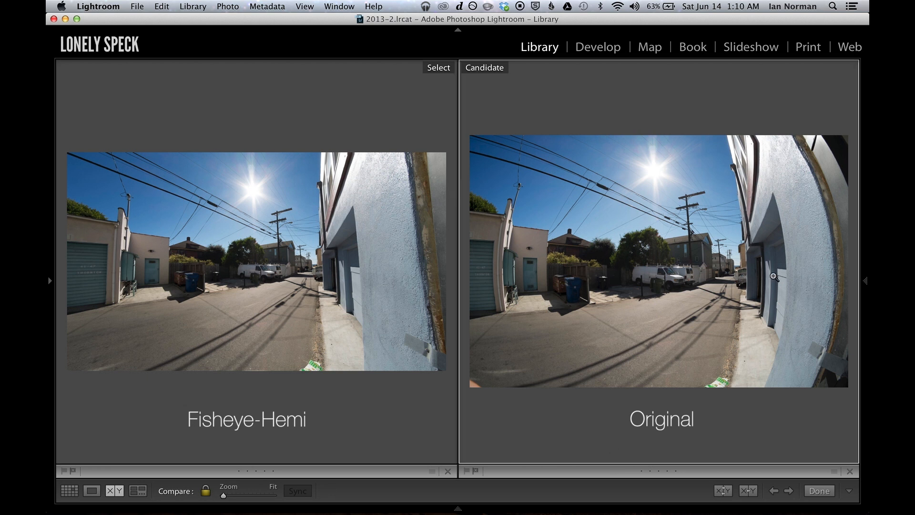
# Enable the lens profile corrections on the original alley photo and compare it side by side with the Fisheye-Hemi version.
pyautogui.press('d')
pyautogui.click(725, 300)
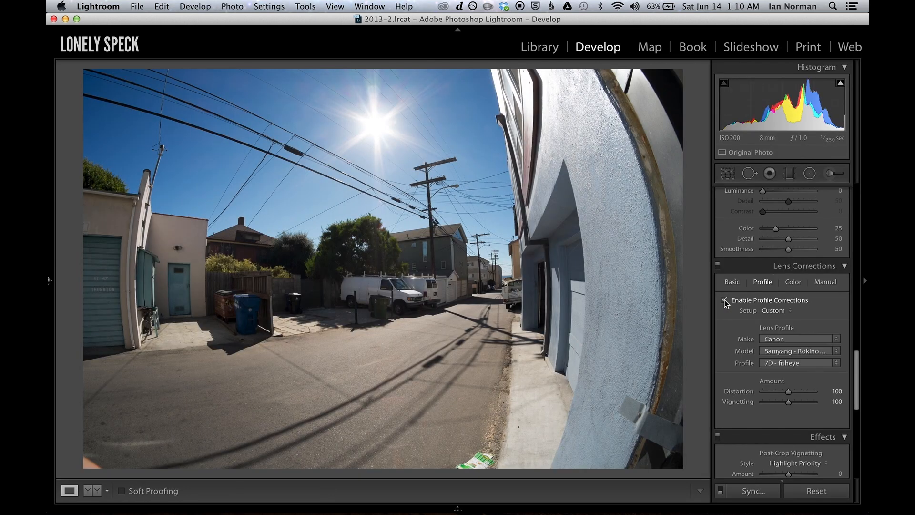
pyautogui.press('c')
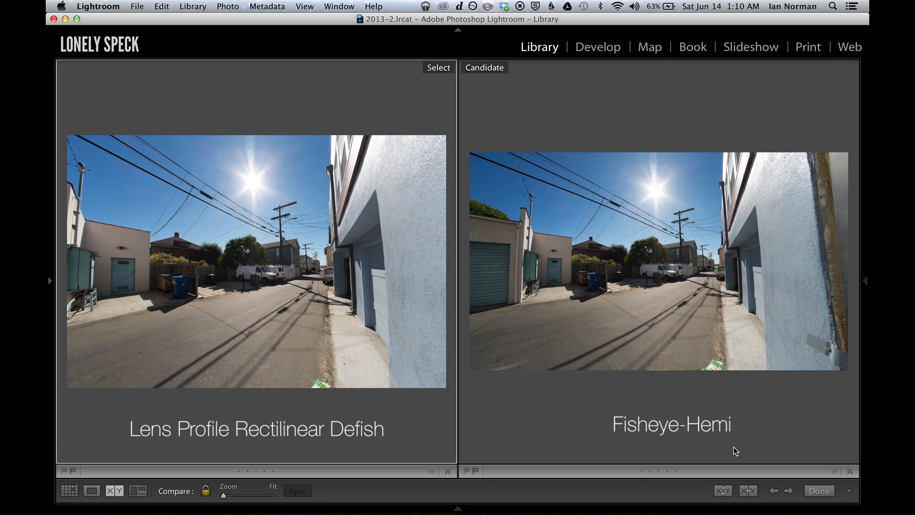
# Examine the blue wall's texture close up at 1:1 in both the lens profile and Fisheye-Hemi versions, and return to the full view.
pyautogui.click(486, 272)
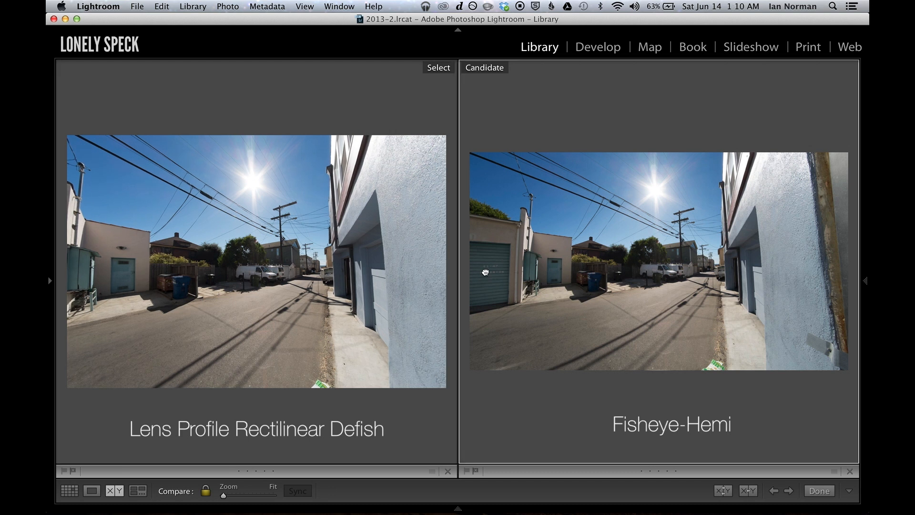
pyautogui.click(485, 273)
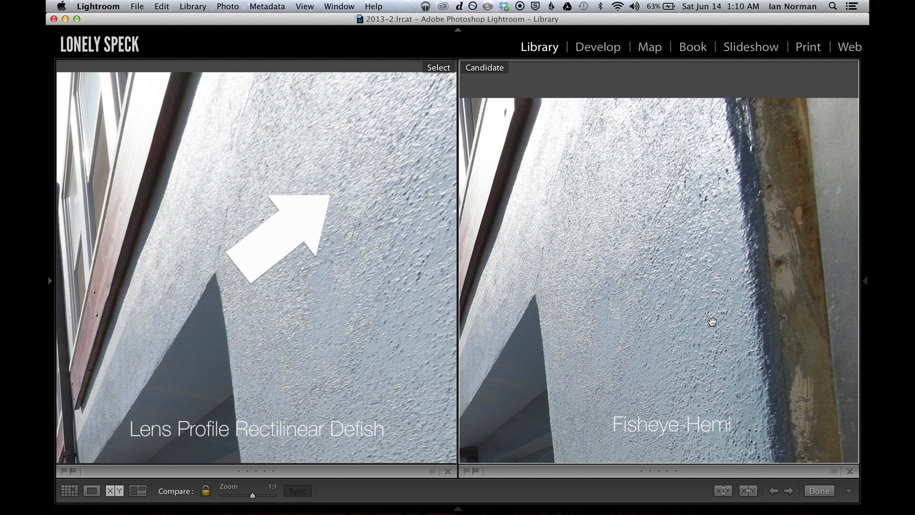
pyautogui.click(653, 232)
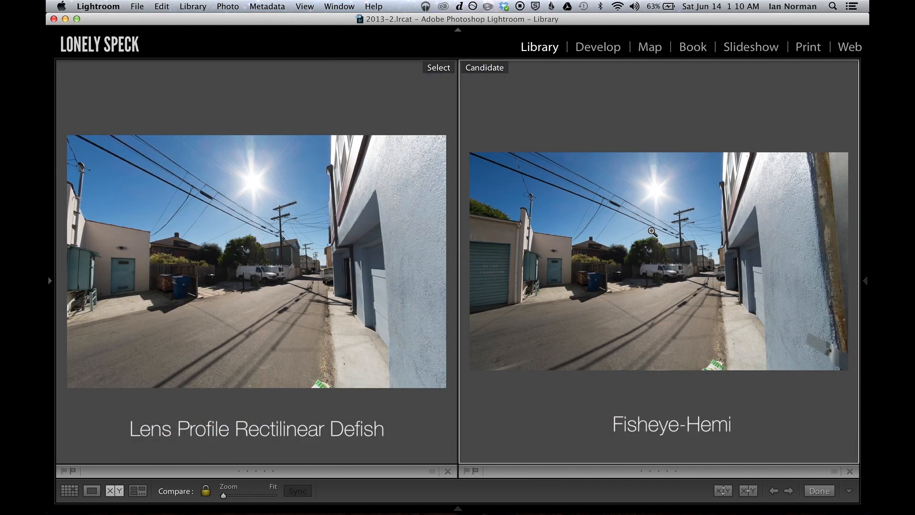